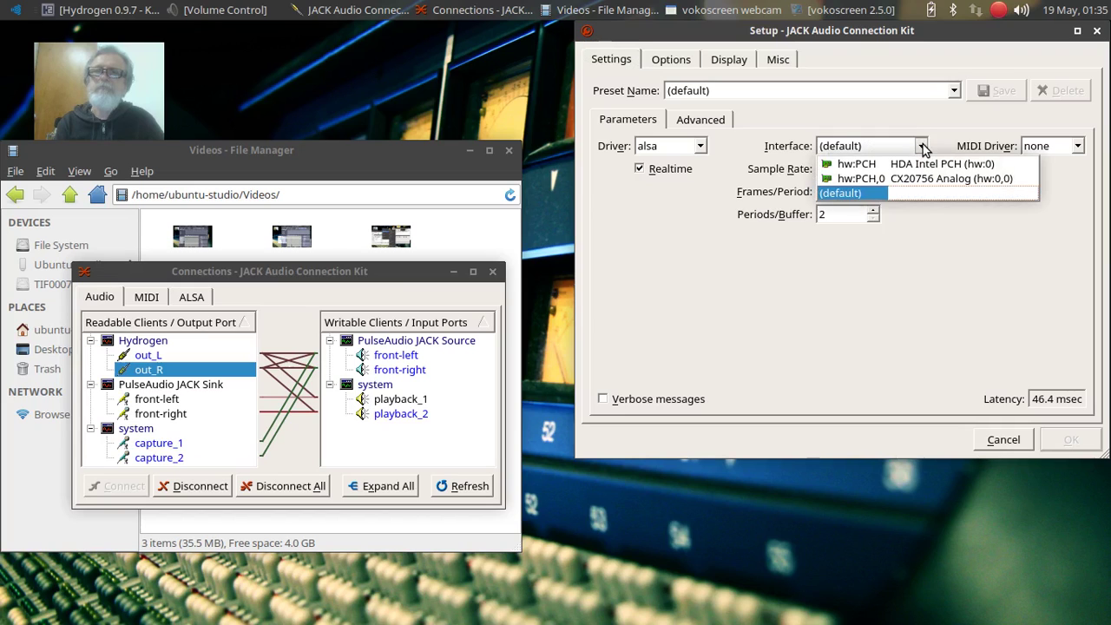
Step: Review the interface choices and the advanced input device choices in the JACK setup, leaving them at default, and close the setup
{"action": "left_click", "coordinate": [922, 146]}
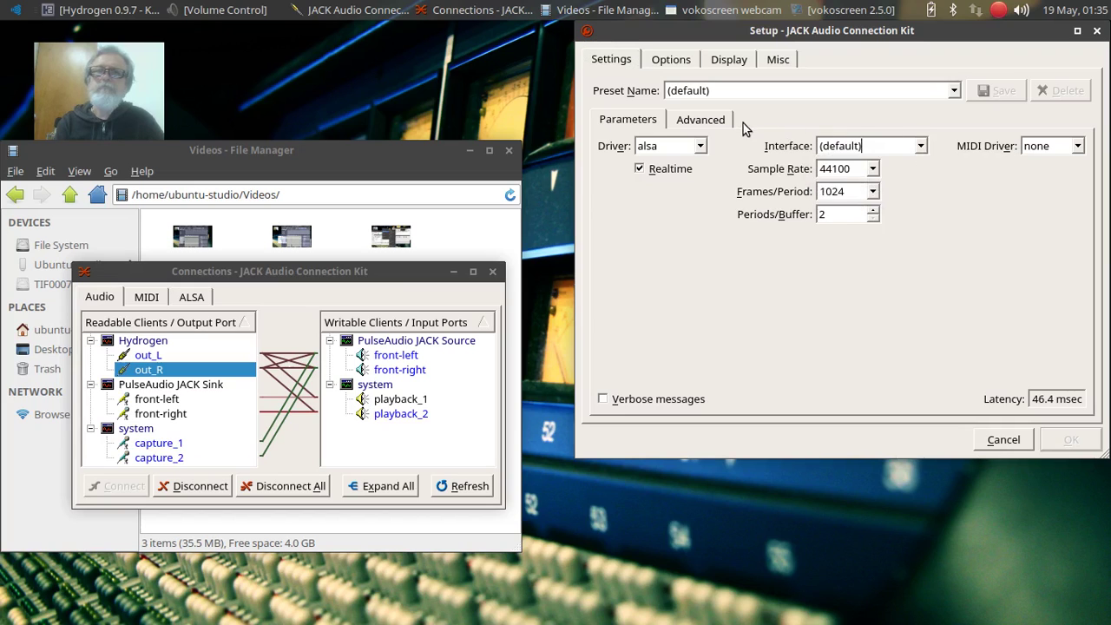
{"action": "left_click", "coordinate": [715, 122]}
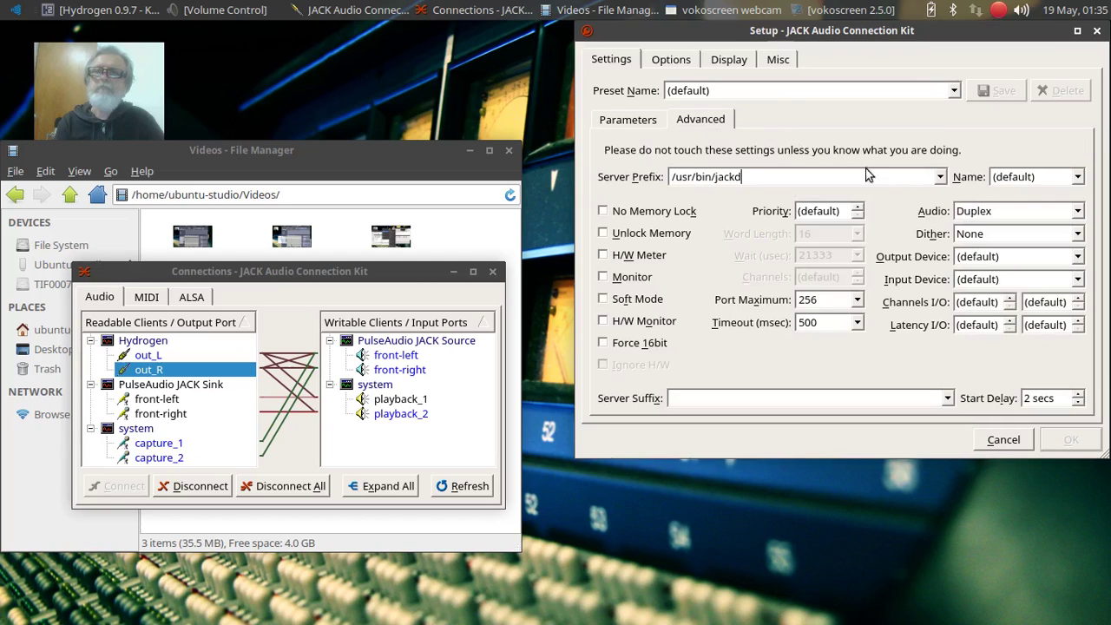
{"action": "left_click", "coordinate": [1077, 280]}
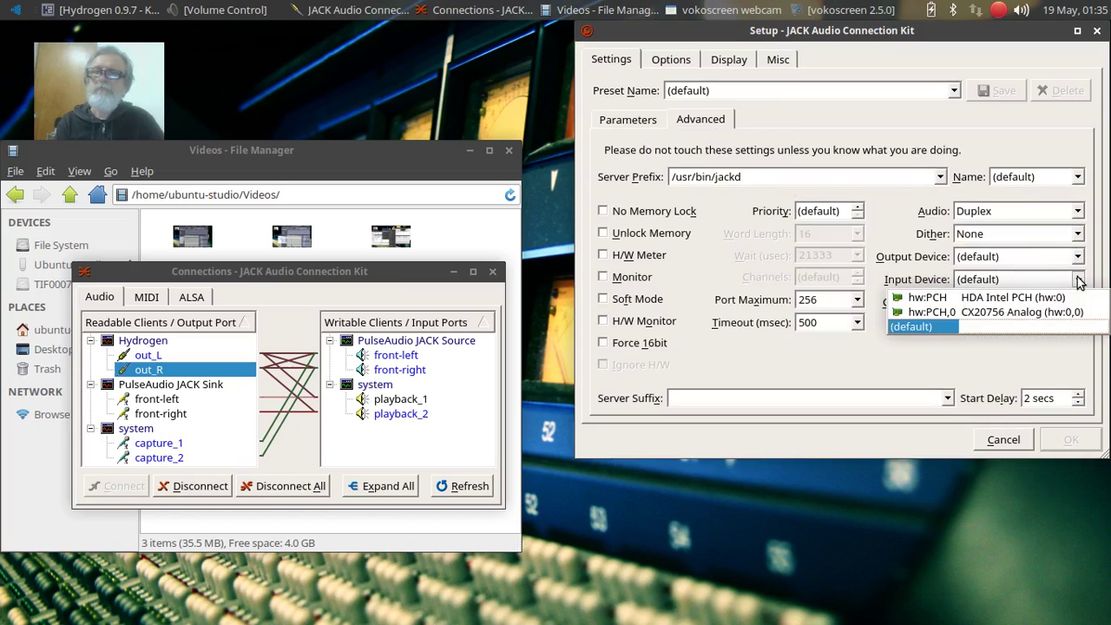
{"action": "left_click", "coordinate": [1078, 281]}
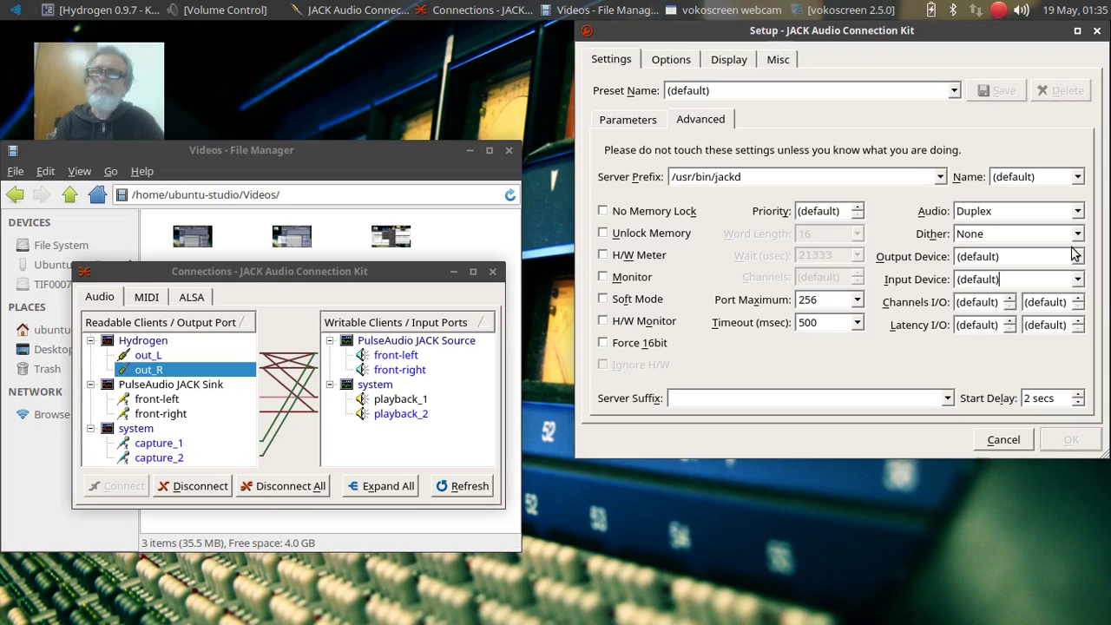
{"action": "left_click", "coordinate": [1097, 33]}
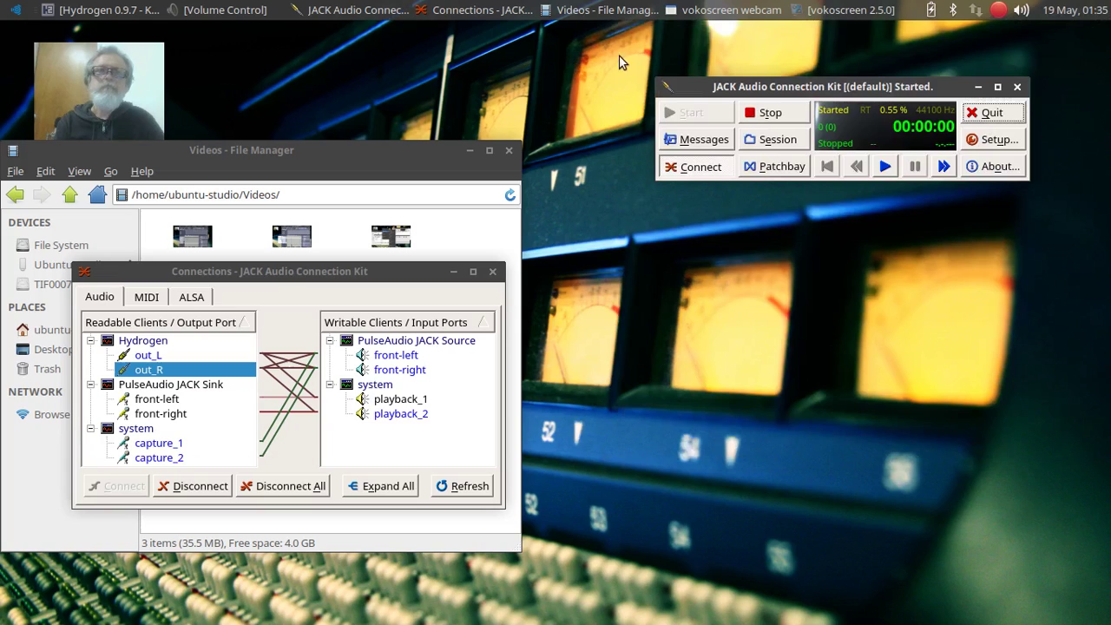
Step: Switch to Hydrogen and start playback of Pattern 1 in Kick Song
{"action": "left_click", "coordinate": [148, 13]}
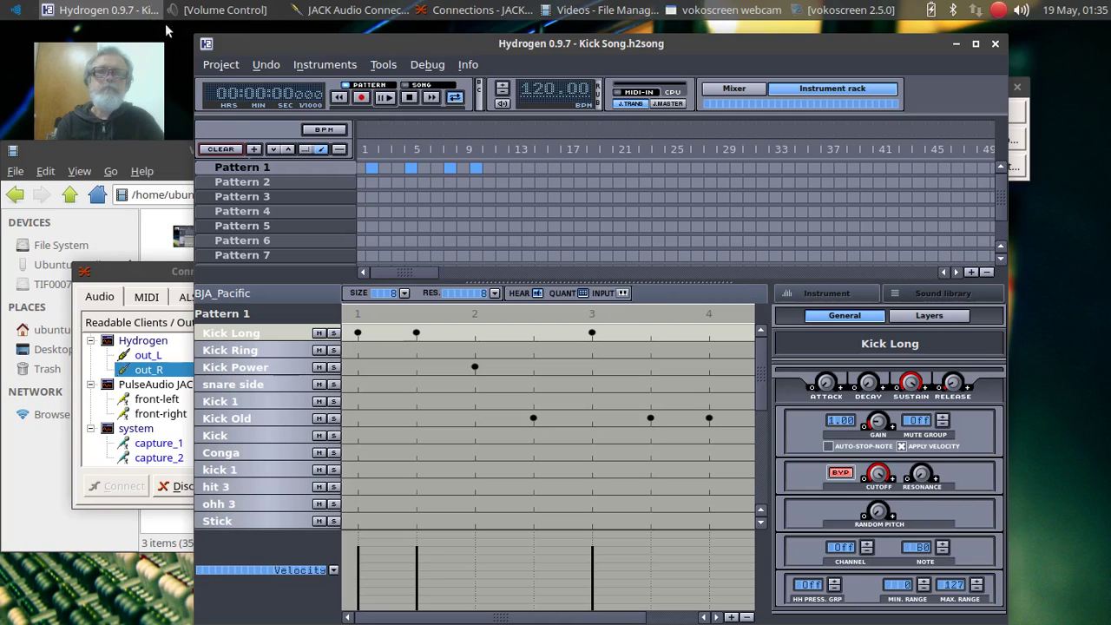
{"action": "left_click", "coordinate": [384, 97]}
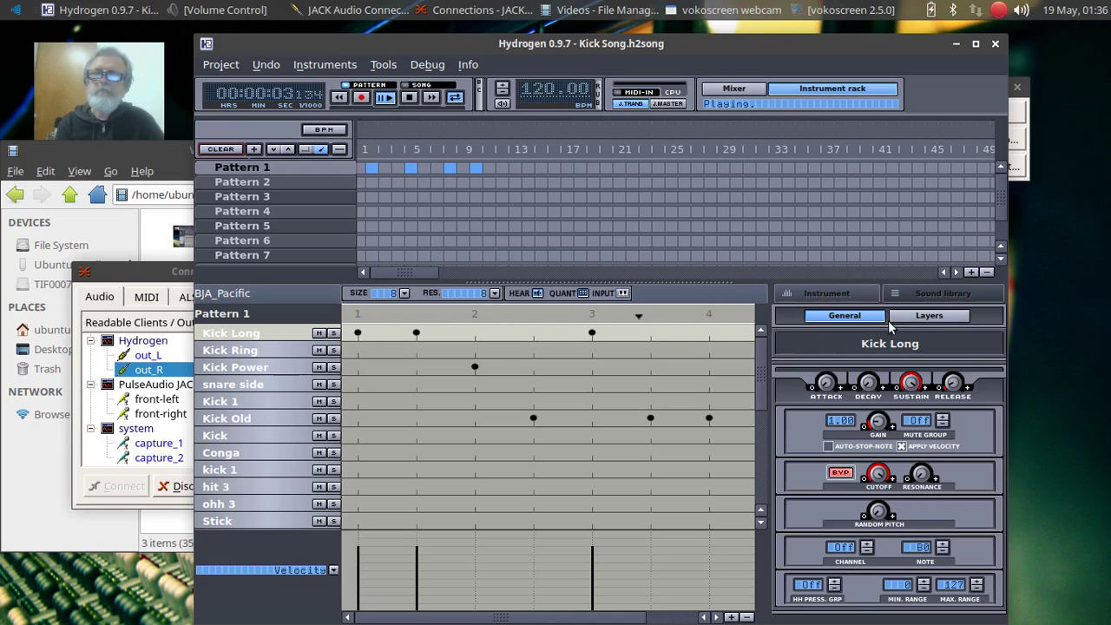
Step: Add Kick 3 from the HardElectro1 kit in the sound library as a new instrument row above Kick 1
{"action": "left_click", "coordinate": [923, 292]}
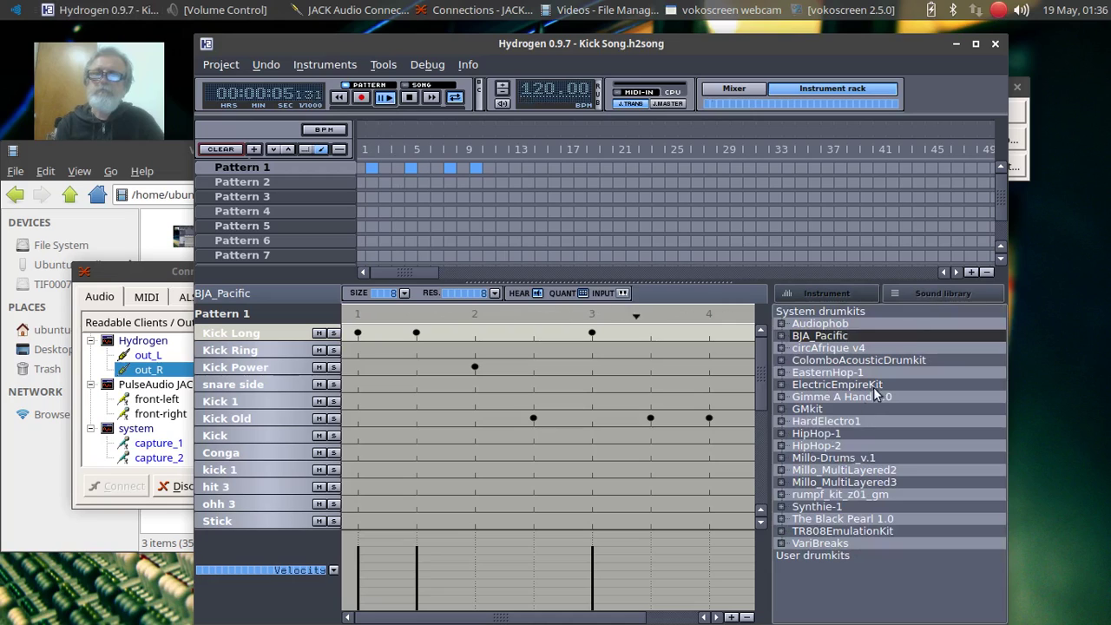
{"action": "left_click", "coordinate": [780, 421]}
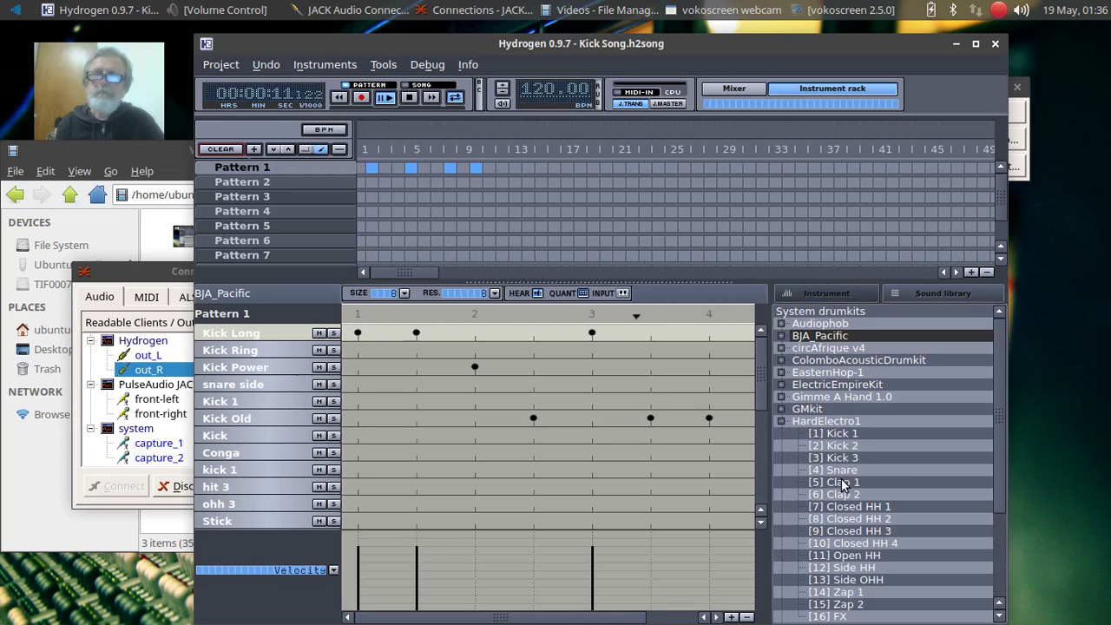
{"action": "left_click_drag", "start_coordinate": [850, 463], "coordinate": [604, 424]}
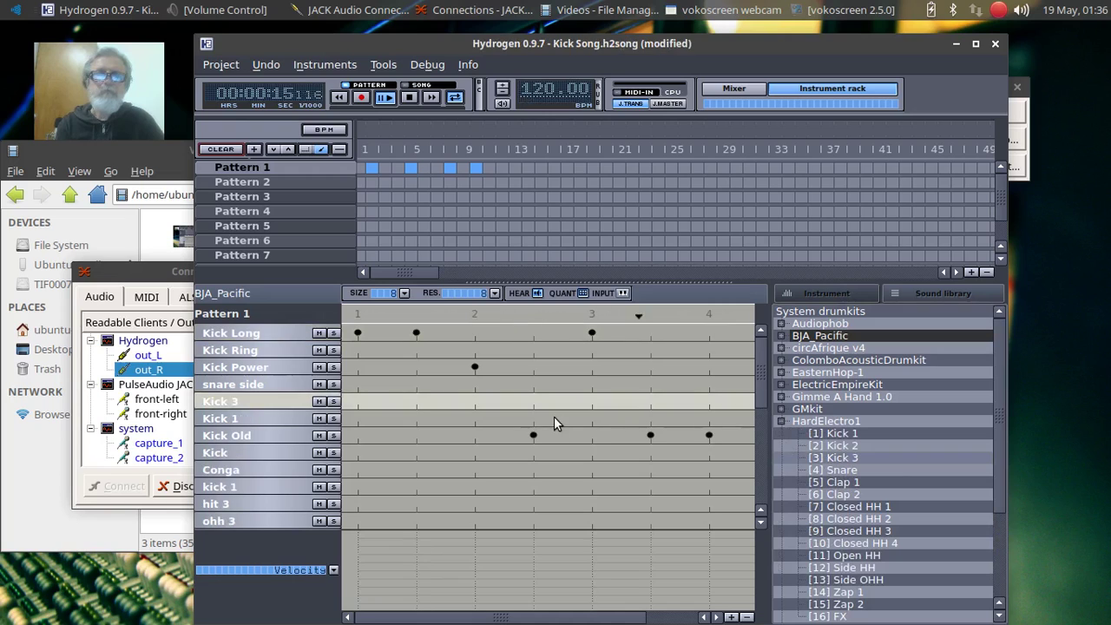
Step: Replace the Kick Power note on beat 2 and the Kick Old note halfway between beats 2 and 3 with Kick 3 notes
{"action": "left_click", "coordinate": [474, 401]}
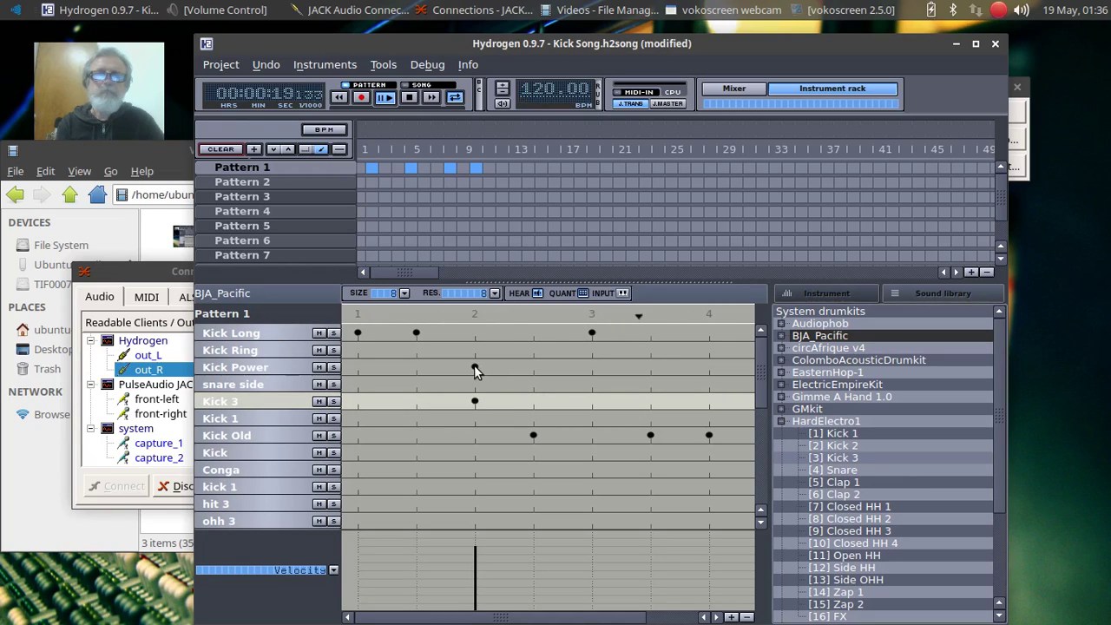
{"action": "left_click", "coordinate": [475, 368]}
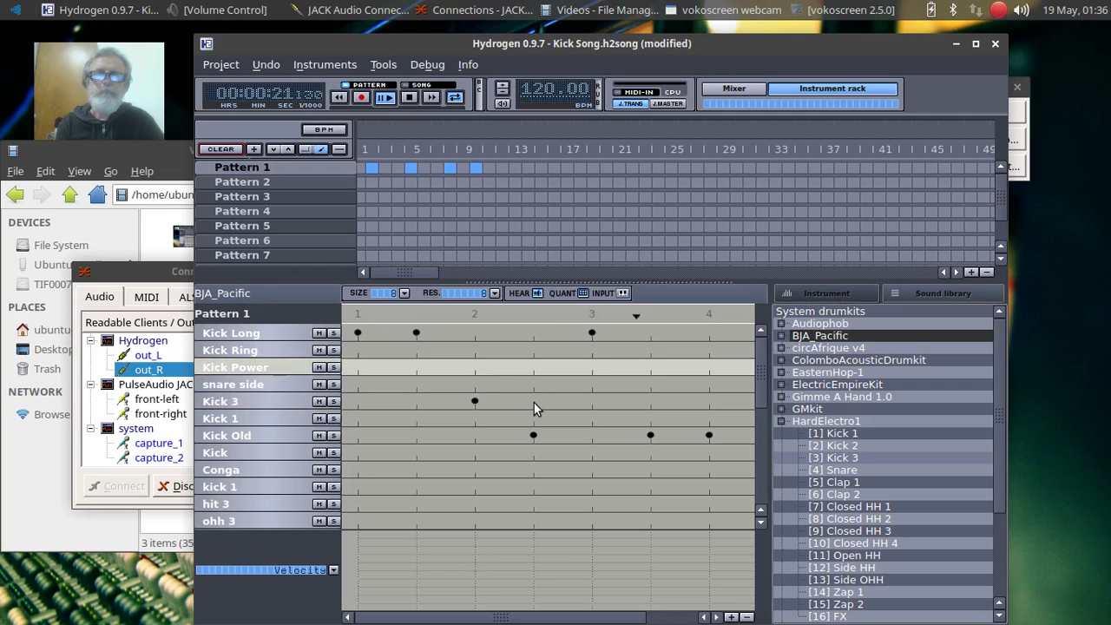
{"action": "left_click", "coordinate": [532, 434]}
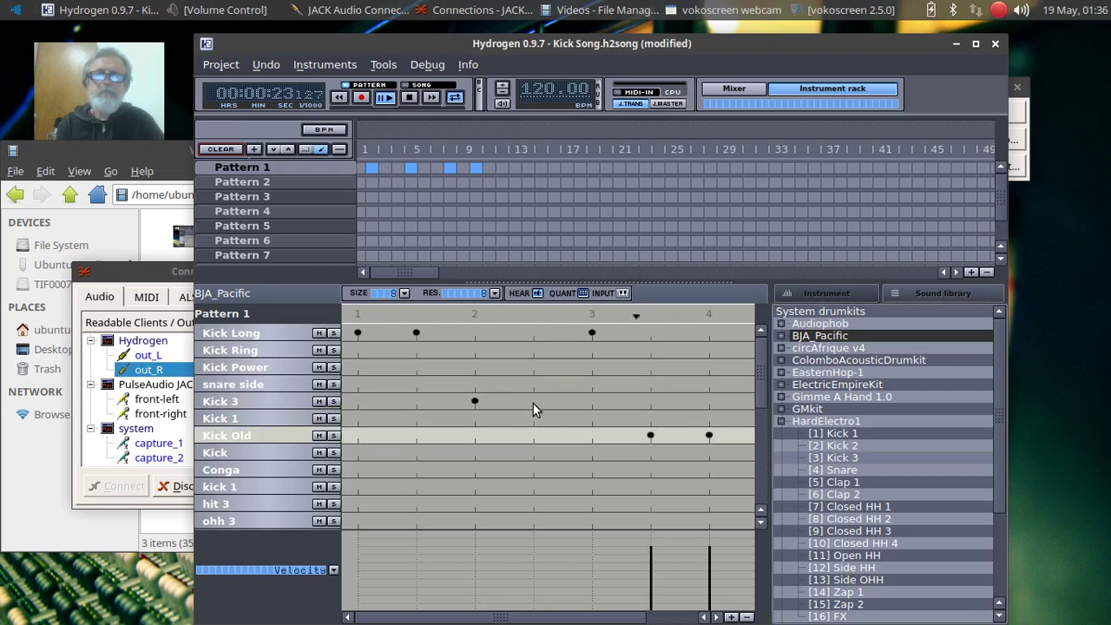
{"action": "left_click", "coordinate": [533, 403]}
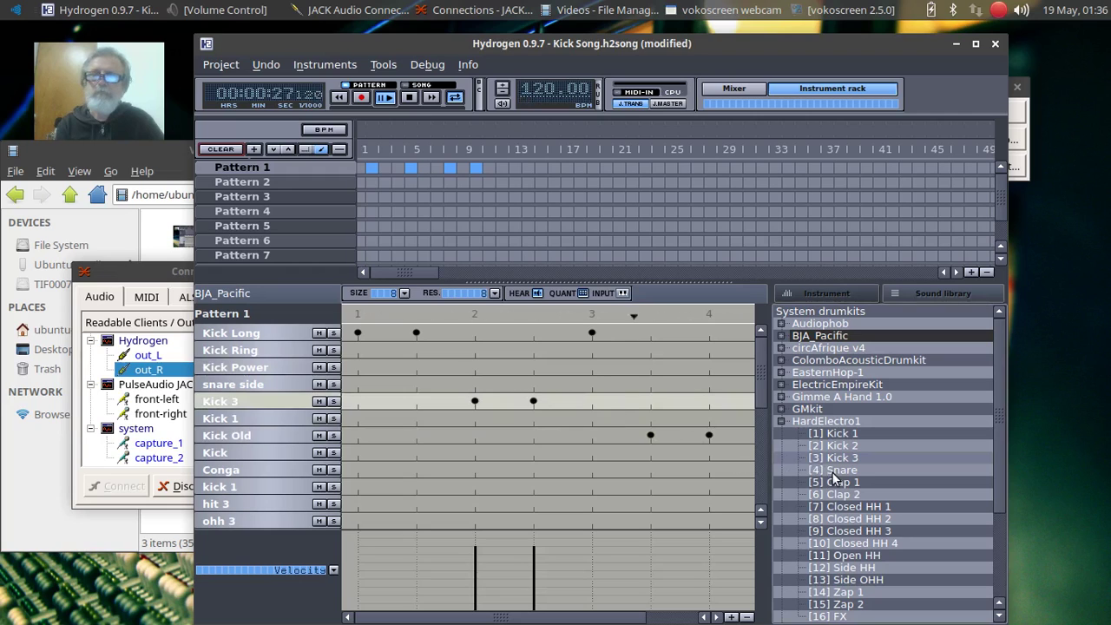
Step: Add Kick 2 from HardElectro1 above snare side and move both Kick 3 notes onto its row at the same positions
{"action": "left_click_drag", "start_coordinate": [818, 445], "coordinate": [623, 411]}
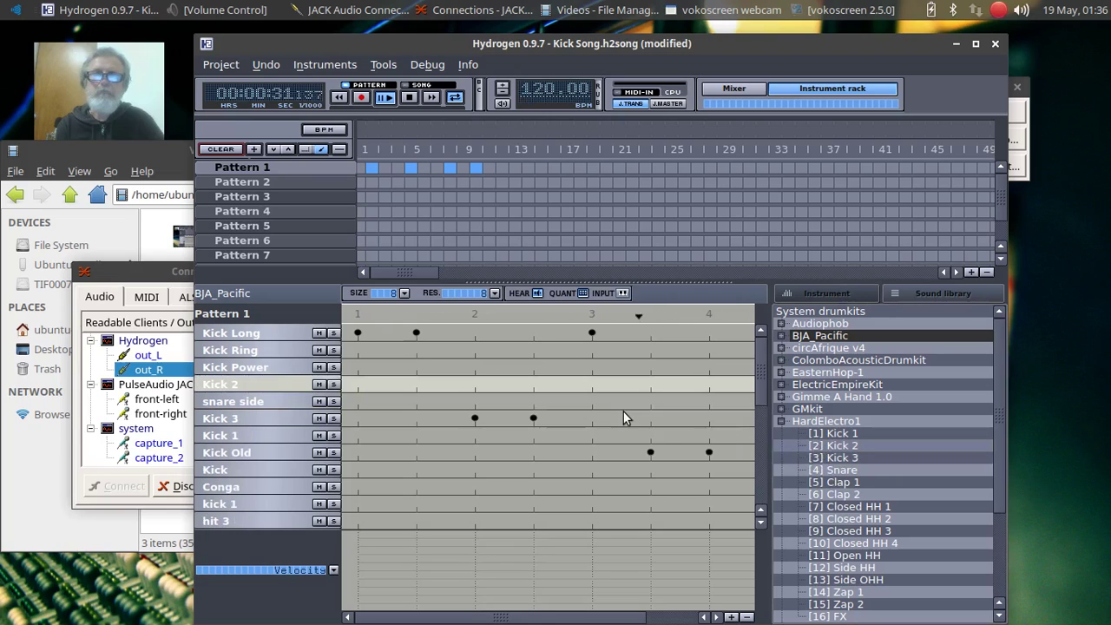
{"action": "left_click", "coordinate": [475, 414]}
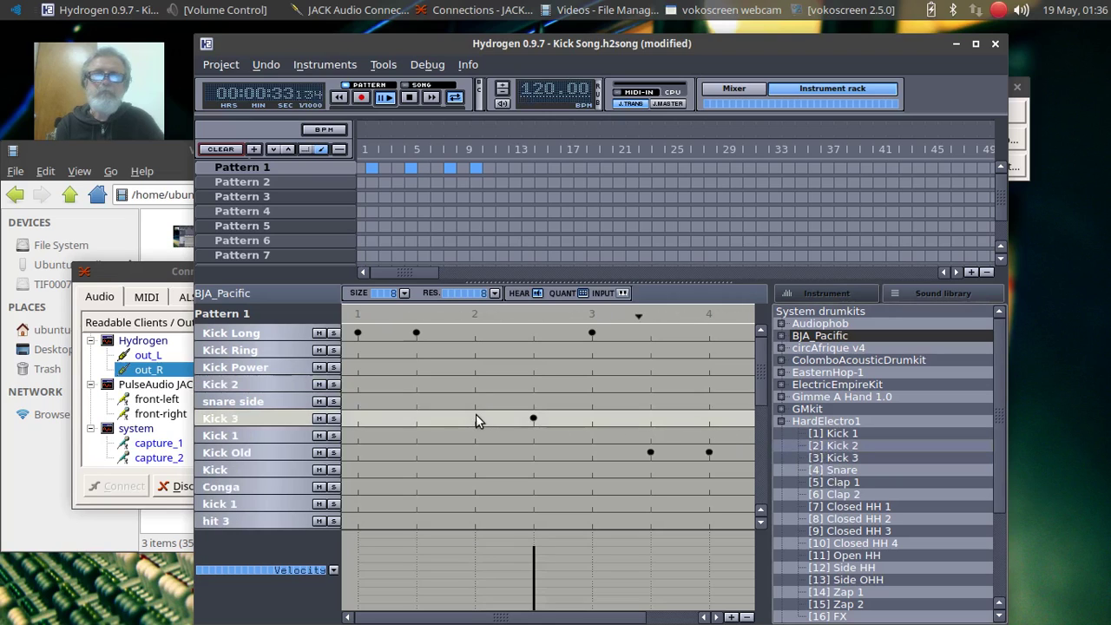
{"action": "left_click", "coordinate": [475, 385]}
{"action": "left_click", "coordinate": [532, 414]}
{"action": "left_click", "coordinate": [536, 383]}
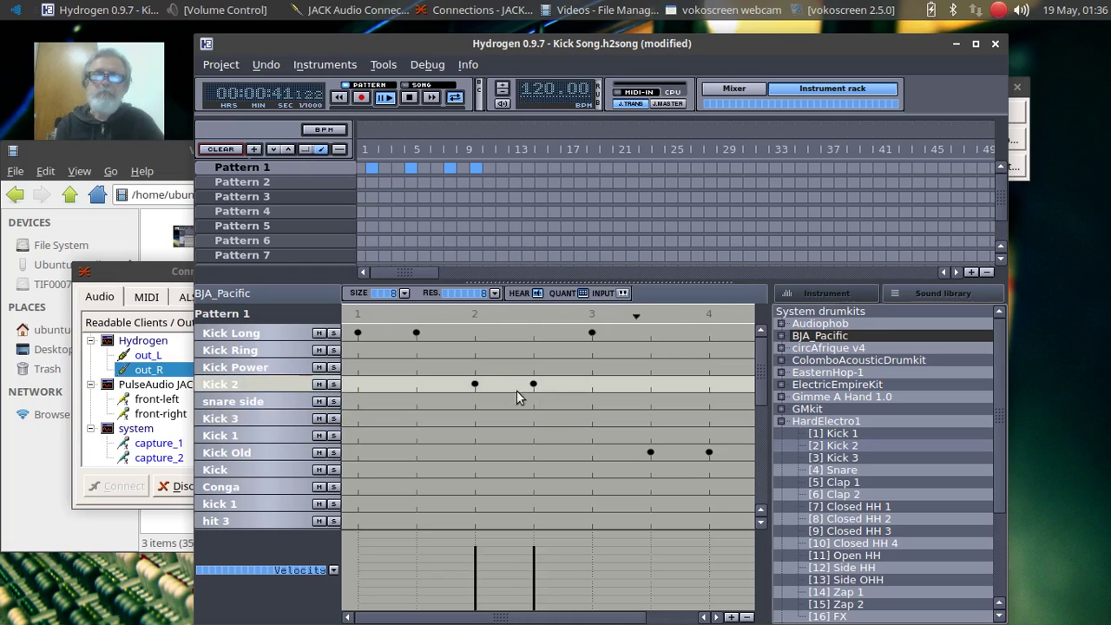
Step: Remove the Kick 2 note on beat 2 and the Kick Long note halfway between beats 1 and 2
{"action": "left_click", "coordinate": [474, 383]}
{"action": "left_click", "coordinate": [417, 334]}
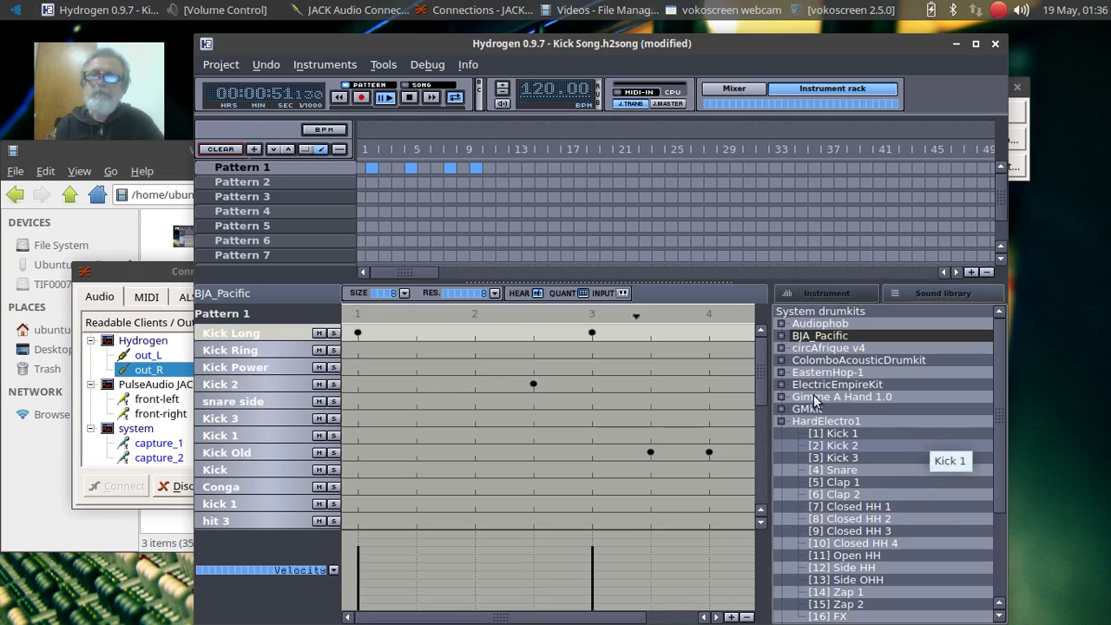
Step: Add Cajon Thump from the Gimme A Hand 1.0 kit and place its notes halfway between beats 1 and 2 and on beat 2
{"action": "left_click", "coordinate": [780, 396]}
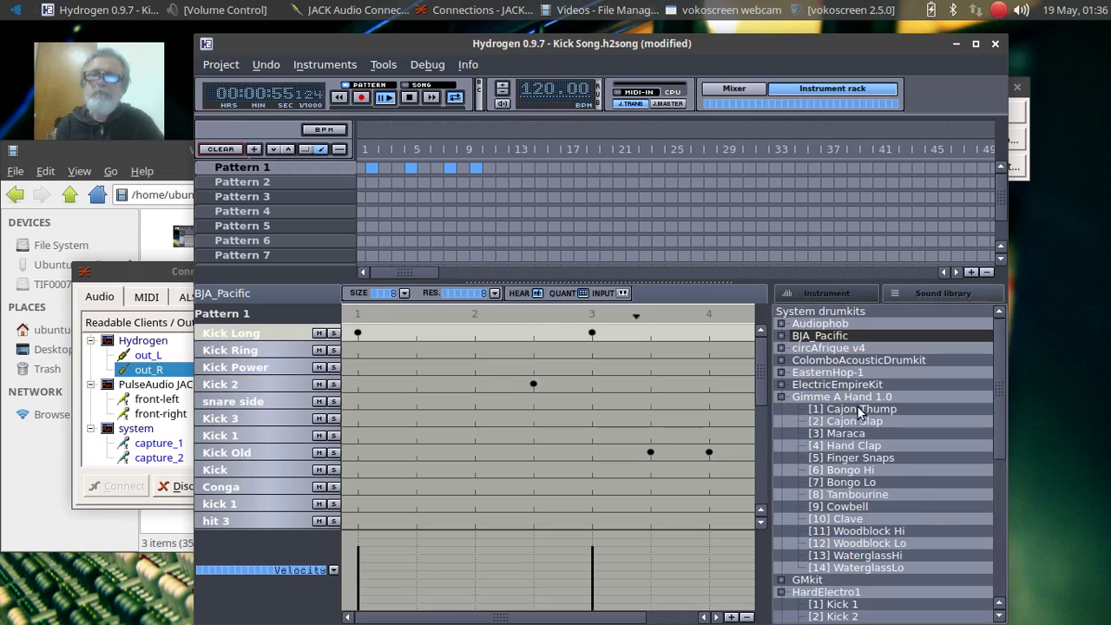
{"action": "left_click", "coordinate": [634, 358]}
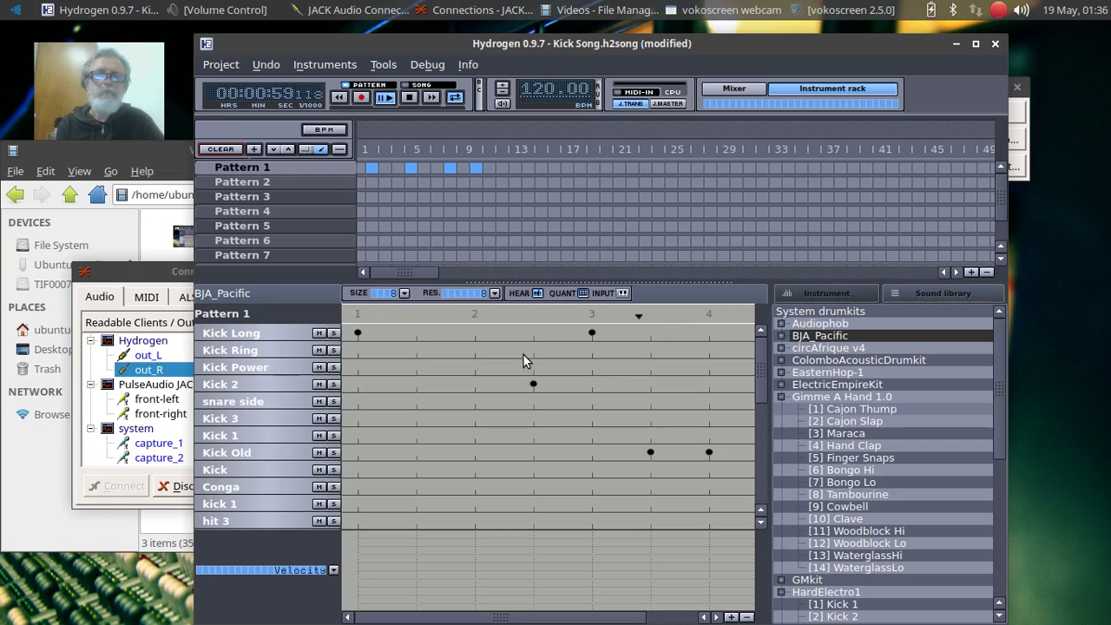
{"action": "left_click_drag", "start_coordinate": [759, 361], "coordinate": [764, 475]}
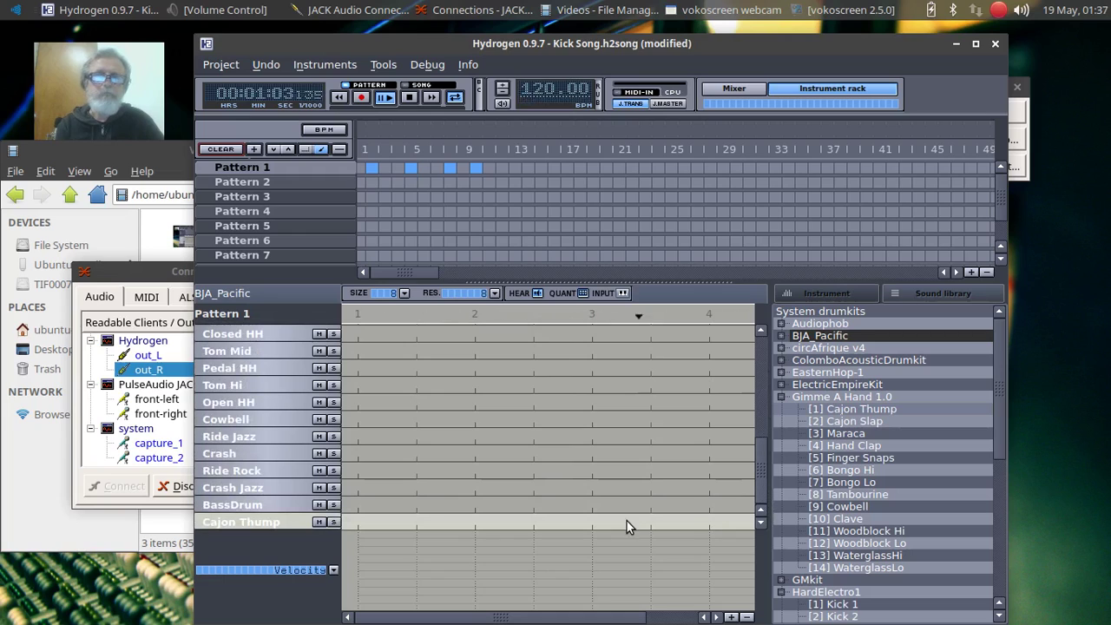
{"action": "left_click", "coordinate": [416, 521]}
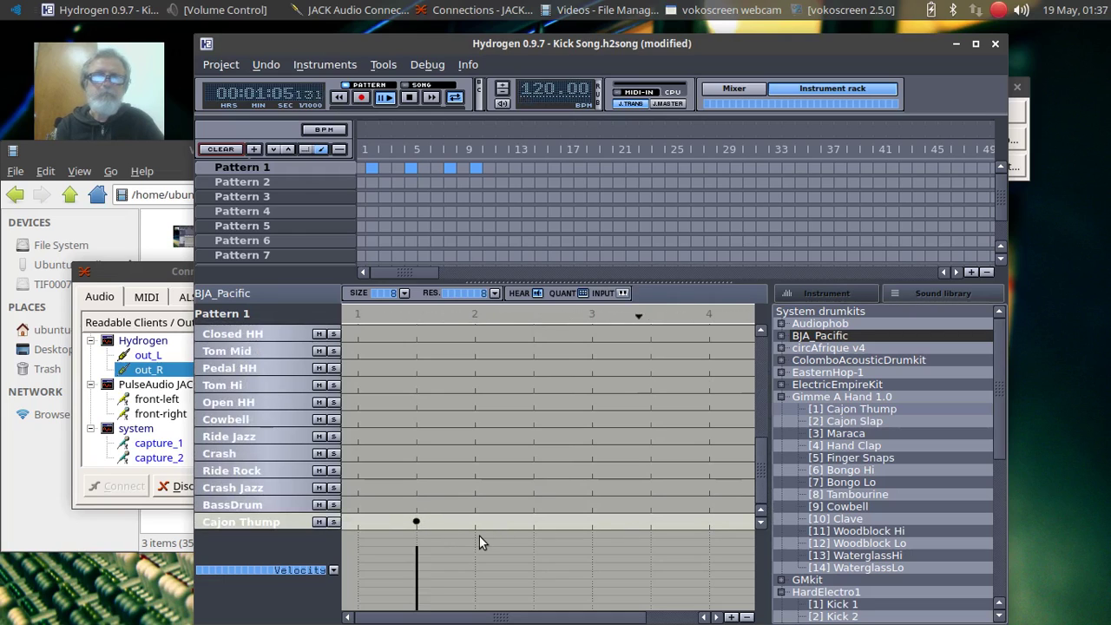
{"action": "left_click", "coordinate": [474, 520]}
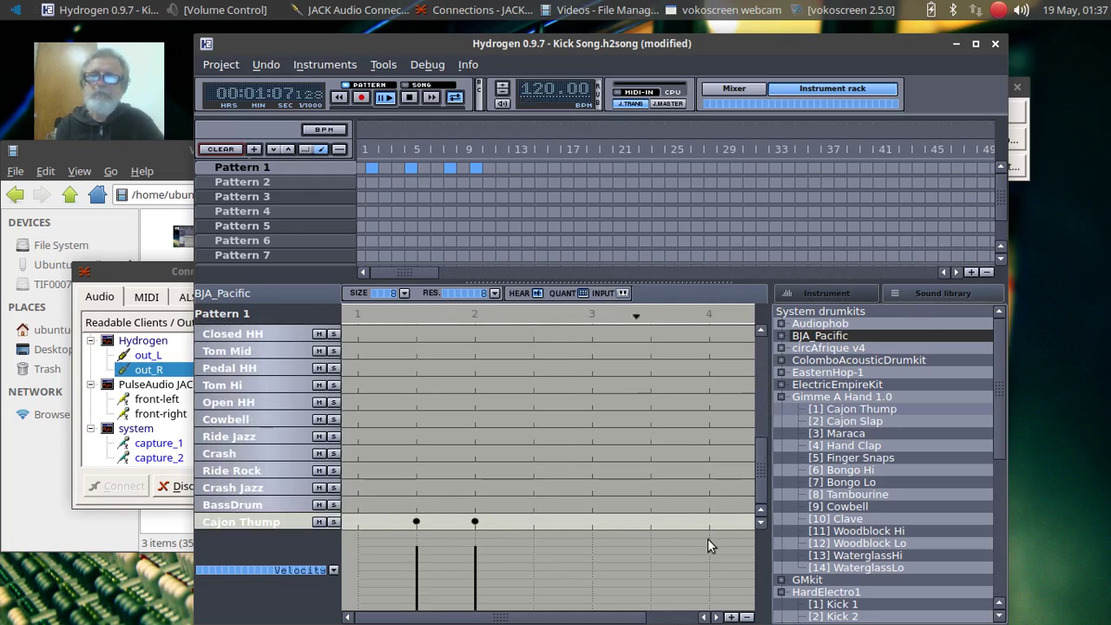
Step: Add kick 2 from the EasternHop-1 kit as a new instrument row directly below Kick Long
{"action": "left_click", "coordinate": [780, 371]}
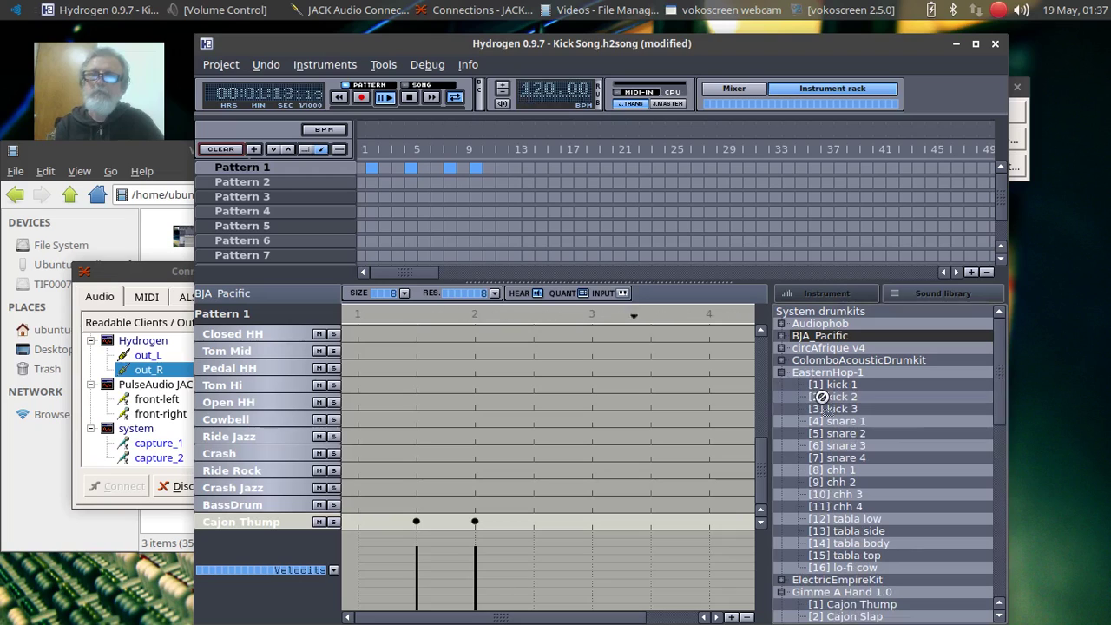
{"action": "left_click_drag", "start_coordinate": [816, 397], "coordinate": [665, 384]}
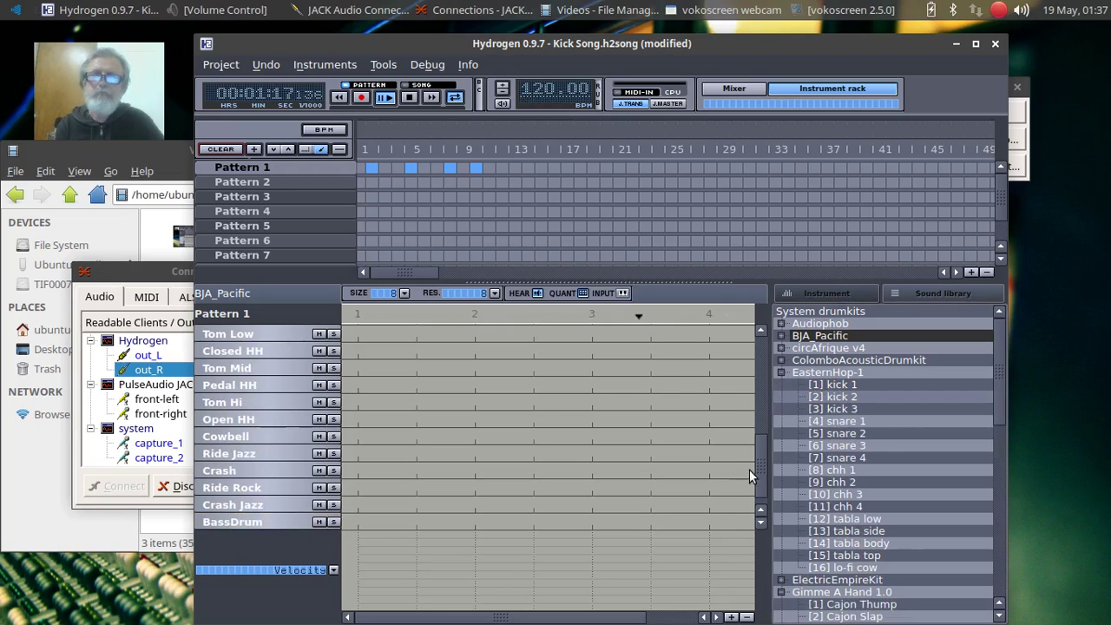
Step: Remove both Cajon Thump notes and the HardElectro1 Kick 2 note halfway between beats 2 and 3
{"action": "left_click_drag", "start_coordinate": [763, 463], "coordinate": [755, 521]}
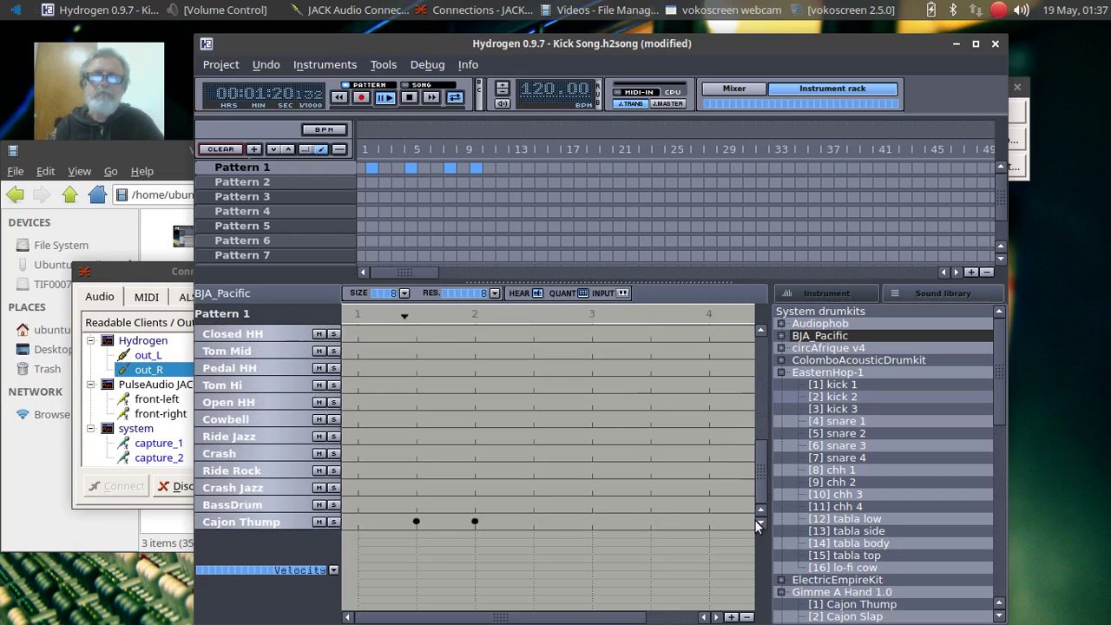
{"action": "left_click", "coordinate": [474, 521]}
{"action": "left_click", "coordinate": [415, 523]}
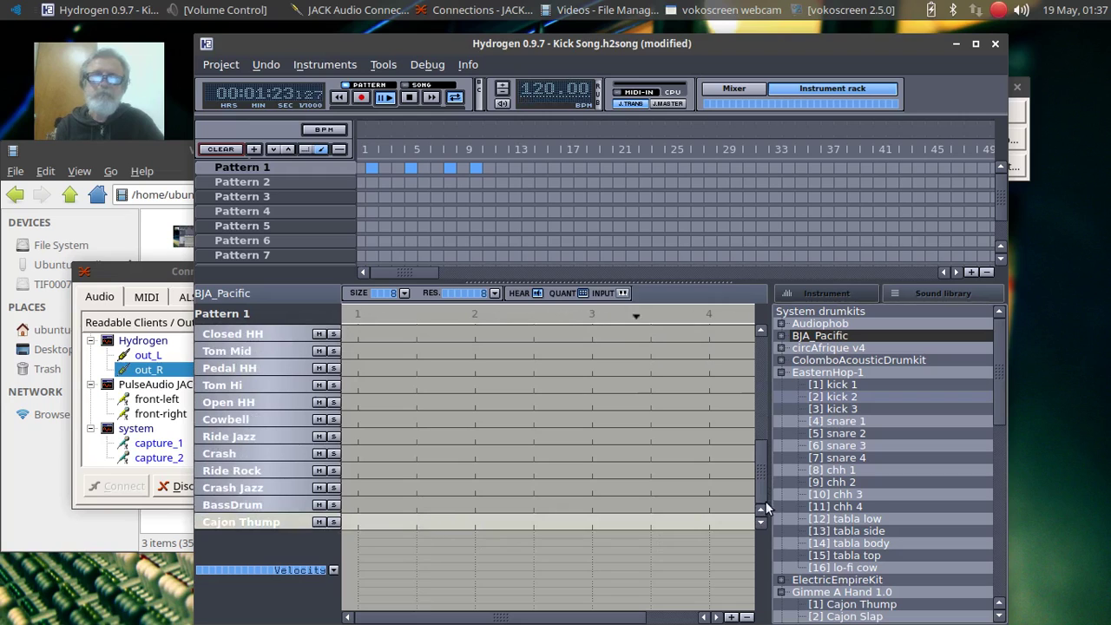
{"action": "left_click_drag", "start_coordinate": [761, 476], "coordinate": [748, 366]}
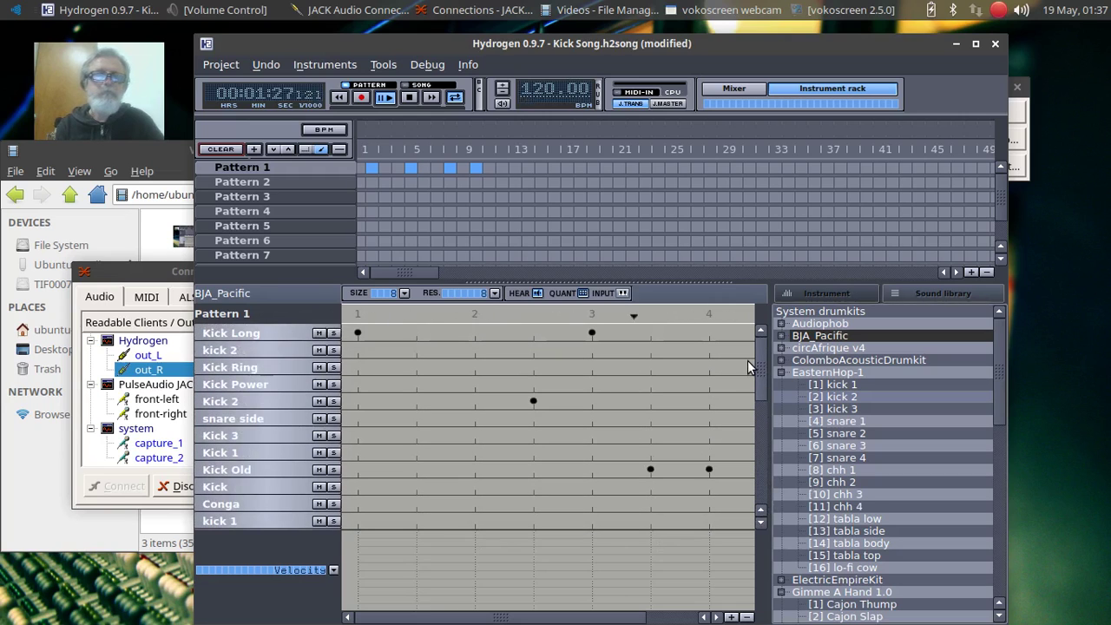
{"action": "left_click", "coordinate": [532, 402]}
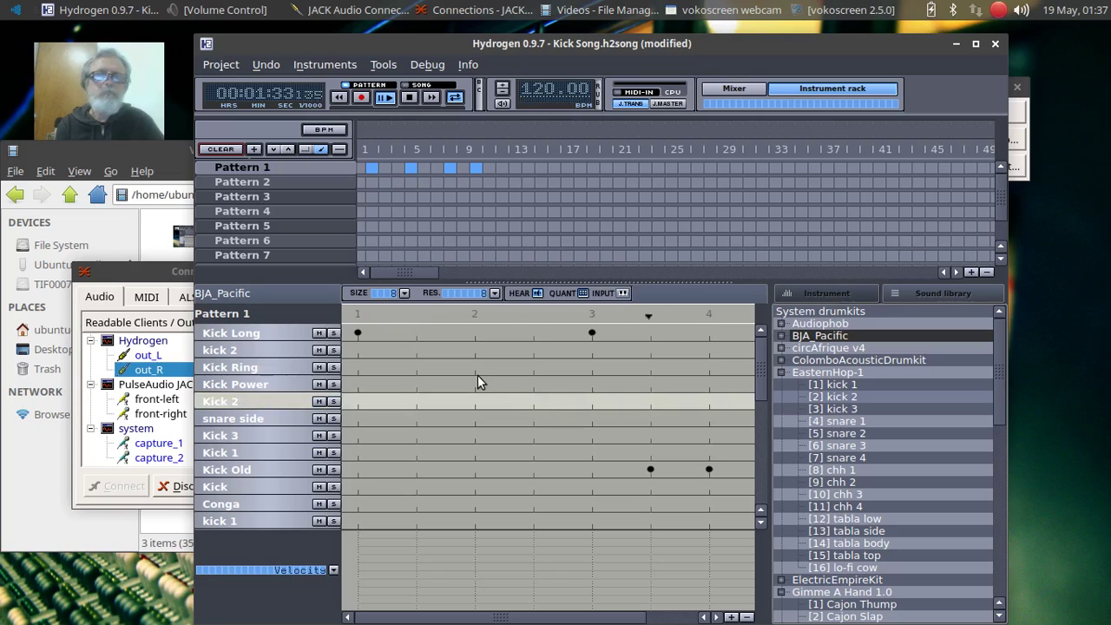
Step: Try an EasternHop-1 kick 2 note on beat 2 and a Kick Ring note halfway between beats 1 and 2
{"action": "left_click", "coordinate": [472, 351]}
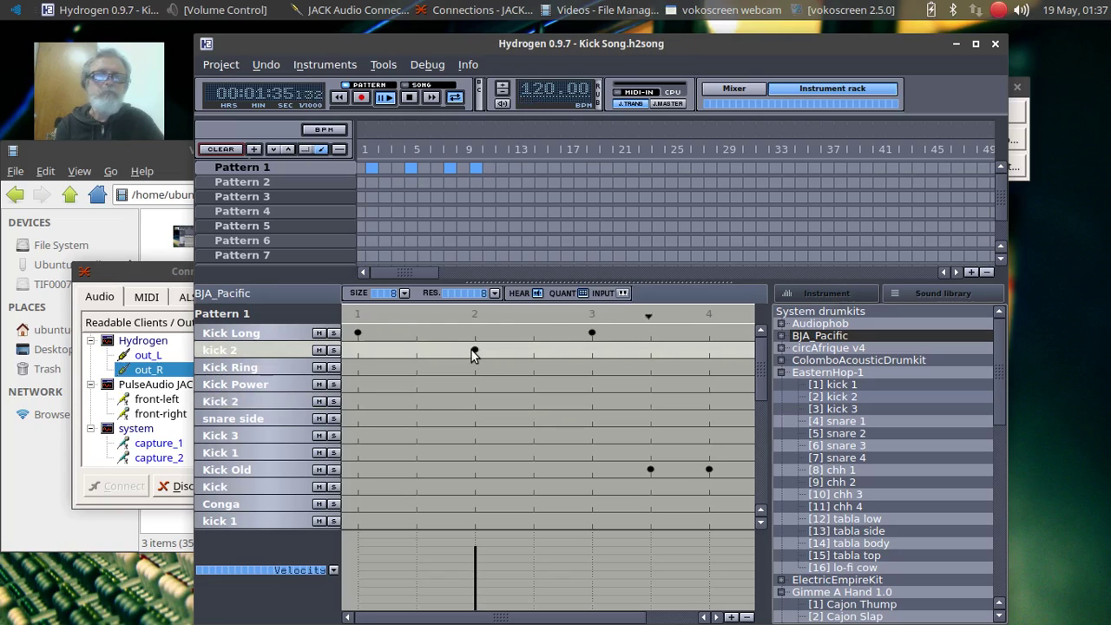
{"action": "left_click", "coordinate": [416, 367]}
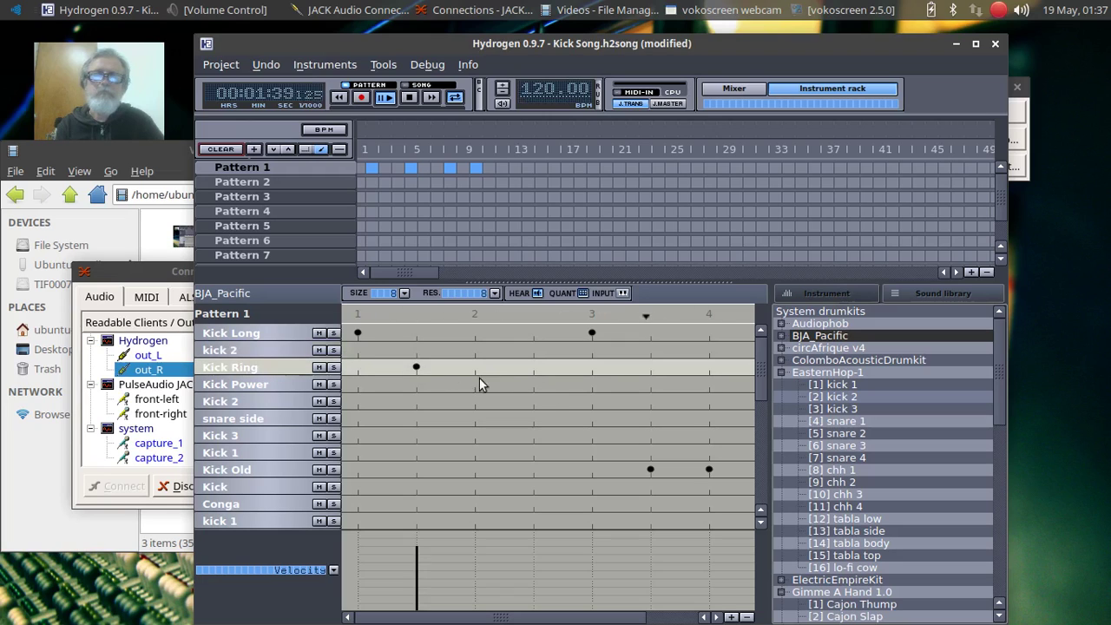
{"action": "left_click", "coordinate": [415, 367]}
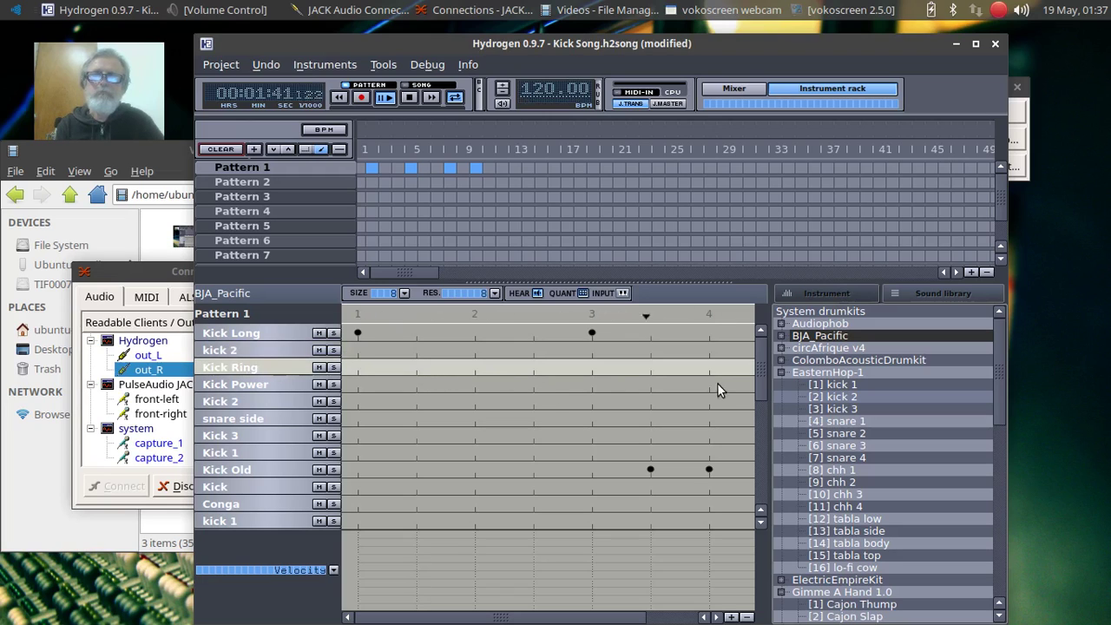
Step: Move the Kick Old note on beat 4 to Kick Power and add a Kick Ring note halfway between beats 3 and 4
{"action": "left_click", "coordinate": [706, 469]}
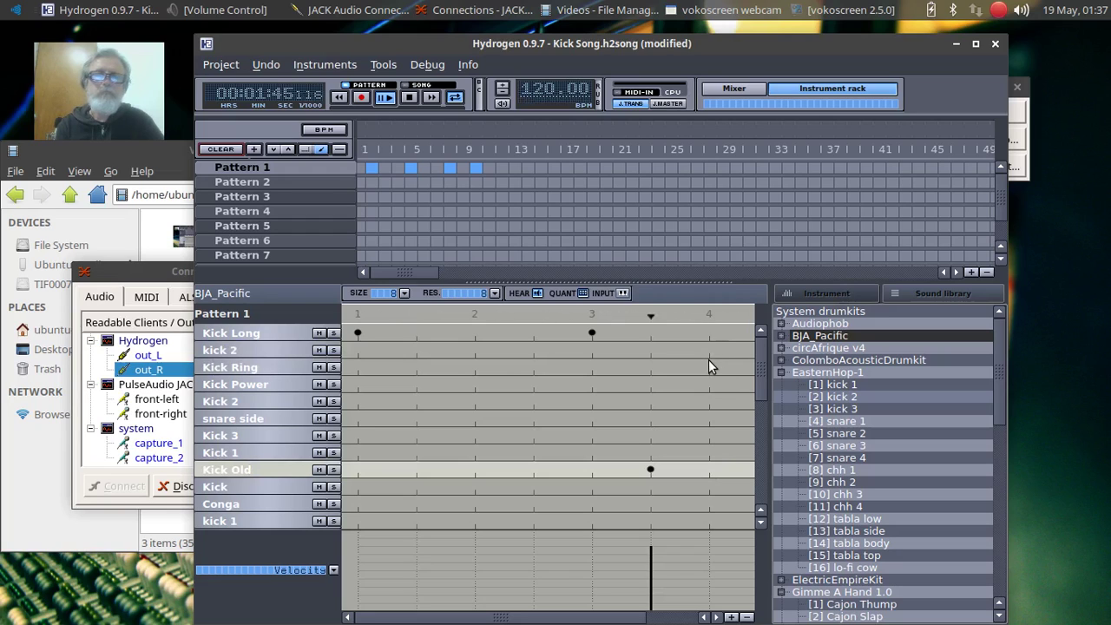
{"action": "left_click", "coordinate": [708, 382]}
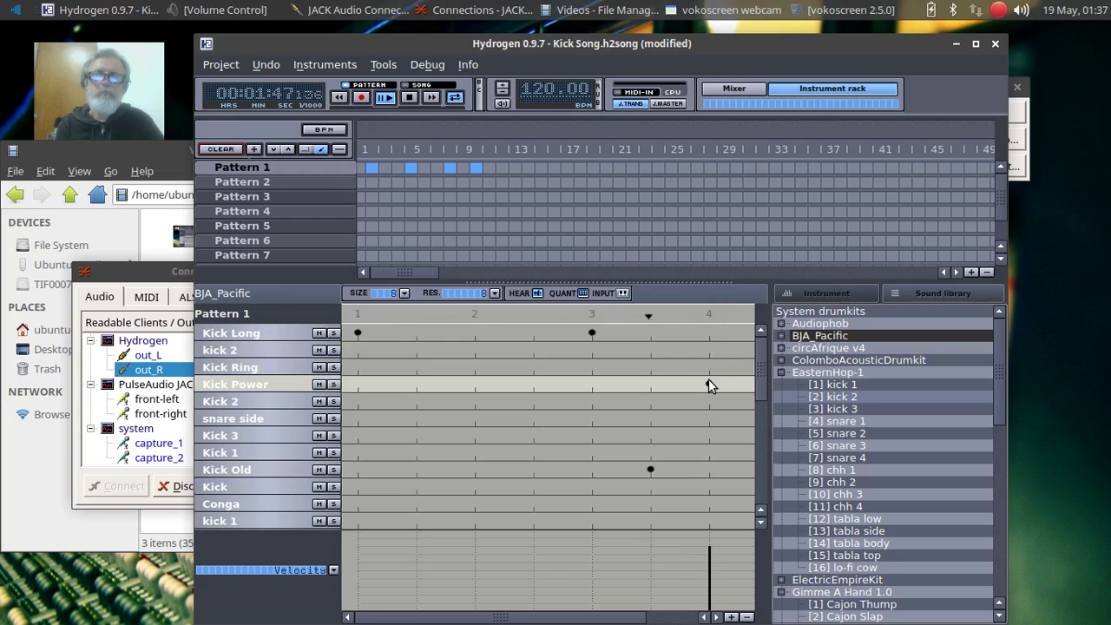
{"action": "left_click", "coordinate": [651, 368]}
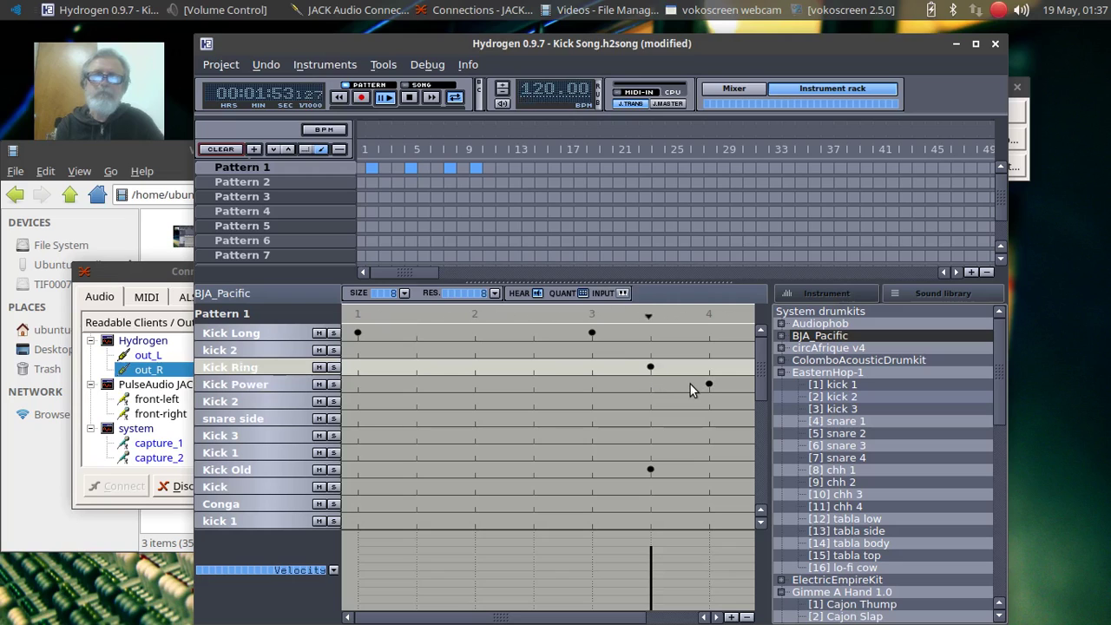
Step: Clear the Kick Old and Kick Ring notes halfway between beats 3 and 4 and the Kick Power note on beat 4, trying Kick Old there
{"action": "left_click", "coordinate": [651, 471]}
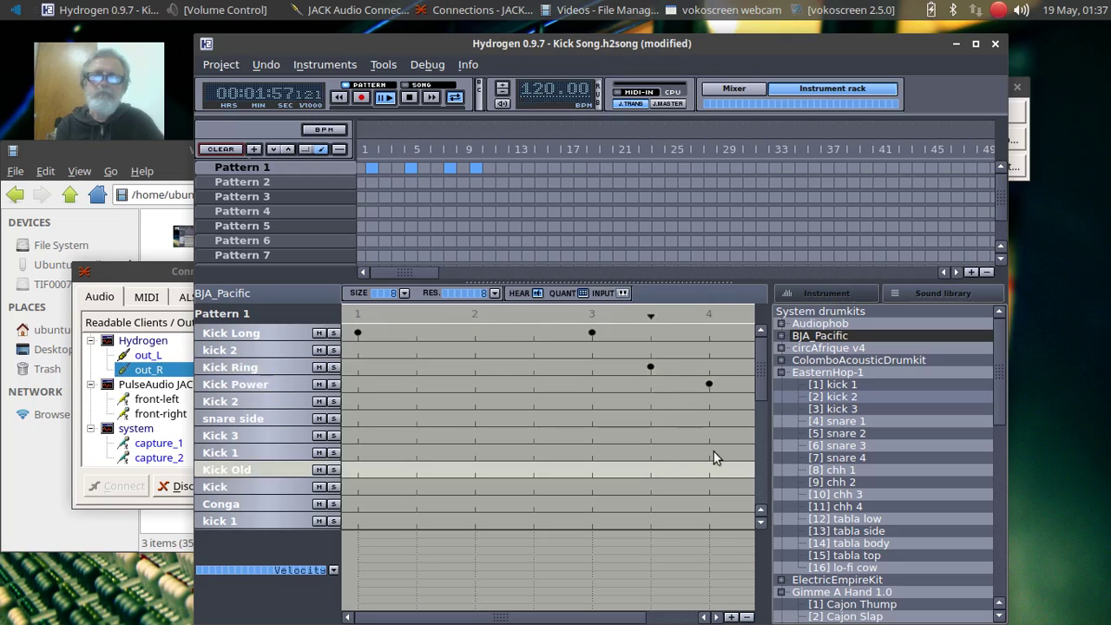
{"action": "left_click", "coordinate": [708, 383]}
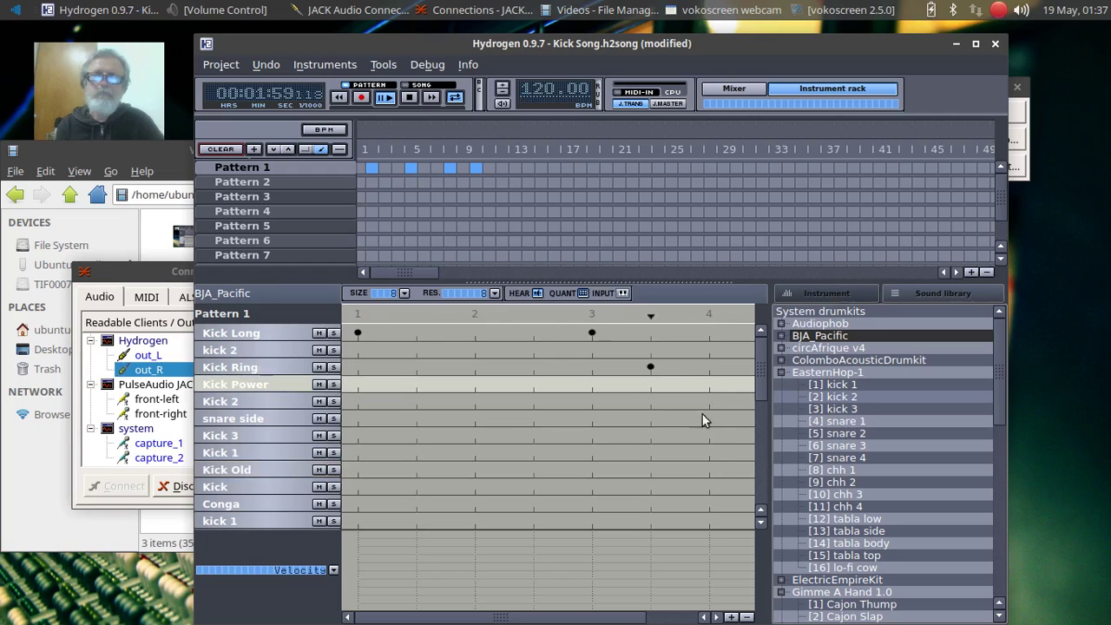
{"action": "left_click", "coordinate": [708, 470]}
{"action": "left_click", "coordinate": [650, 367]}
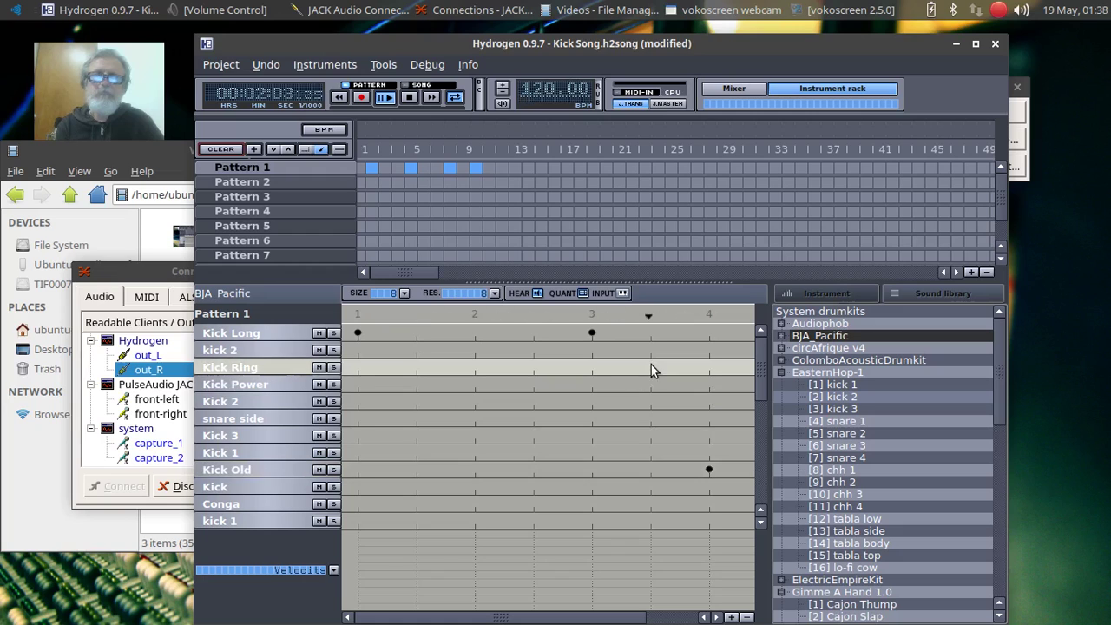
{"action": "left_click", "coordinate": [707, 468]}
Step: Try a Kick 1 note and a Kick 3 note on beat 4
{"action": "left_click", "coordinate": [708, 450]}
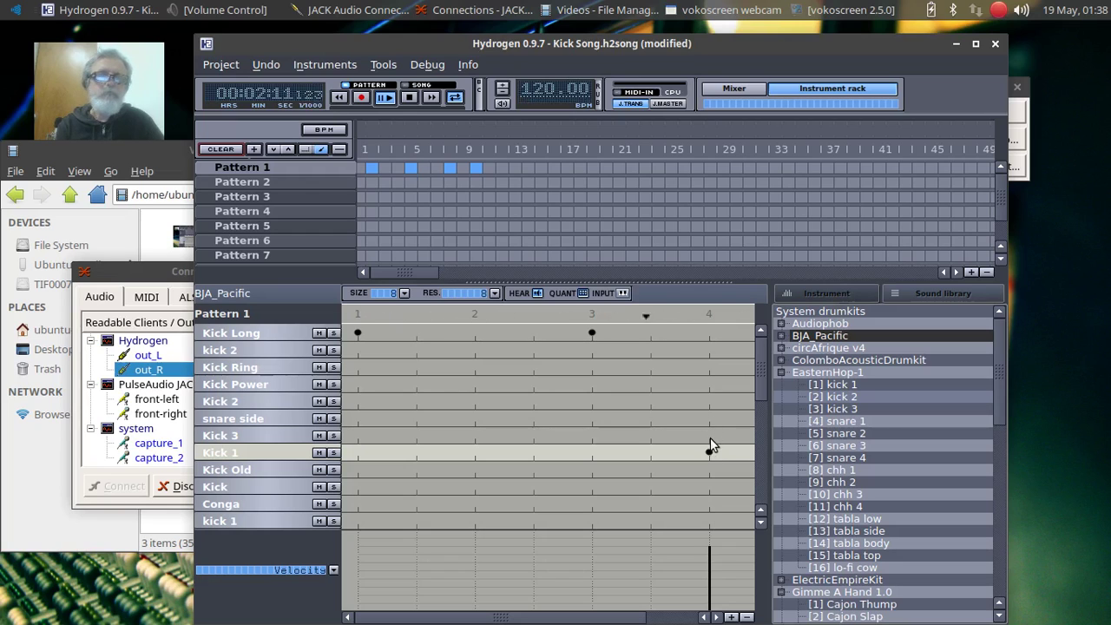
{"action": "left_click", "coordinate": [709, 436]}
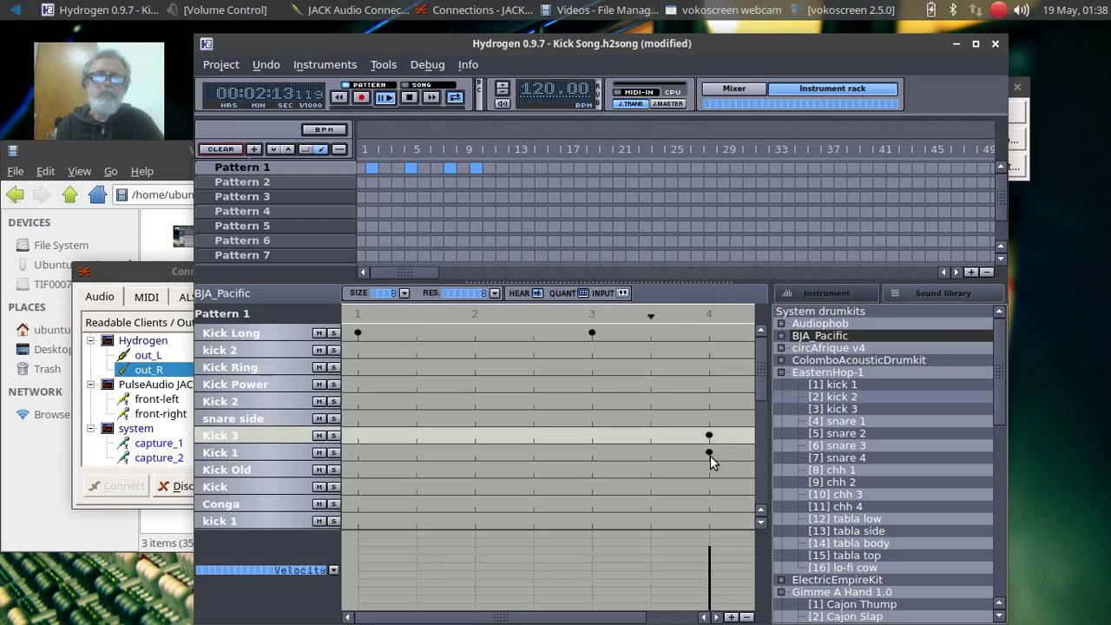
{"action": "left_click", "coordinate": [710, 453]}
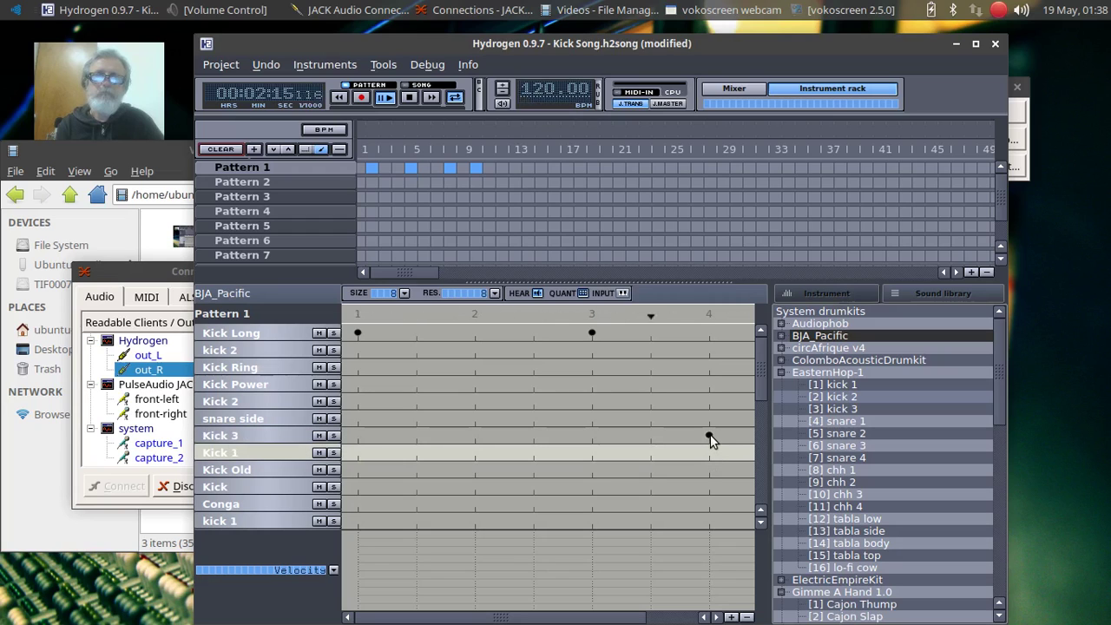
{"action": "left_click", "coordinate": [710, 435]}
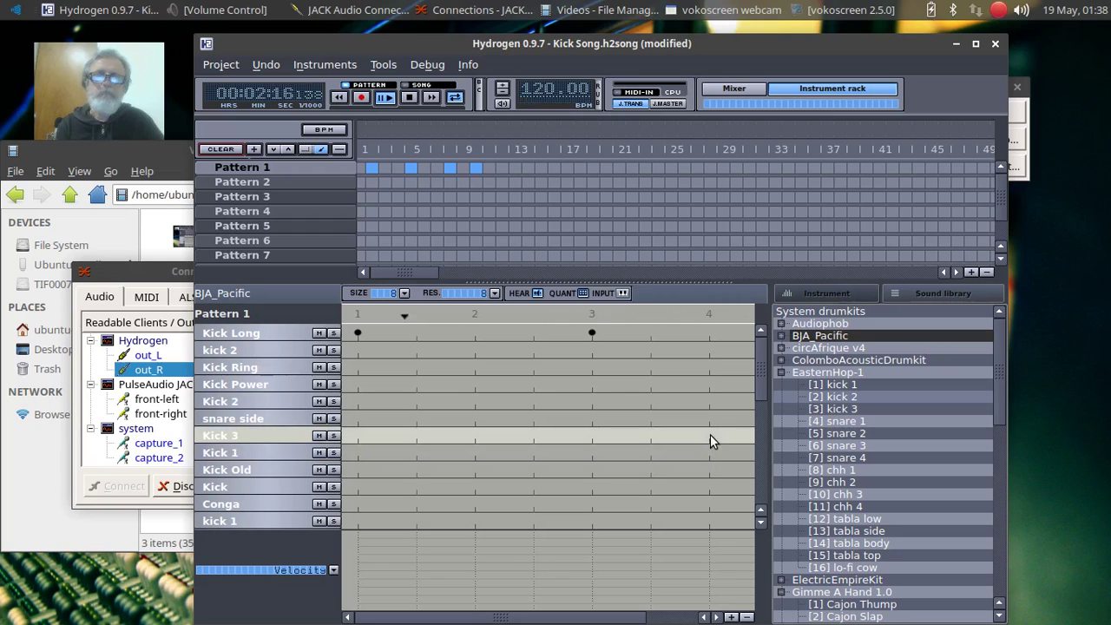
Step: Try a Kick Ring note on beat 2 and EasternHop-1 kick 2 notes halfway between beats 1 and 2 and between beats 2 and 3
{"action": "left_click", "coordinate": [474, 365]}
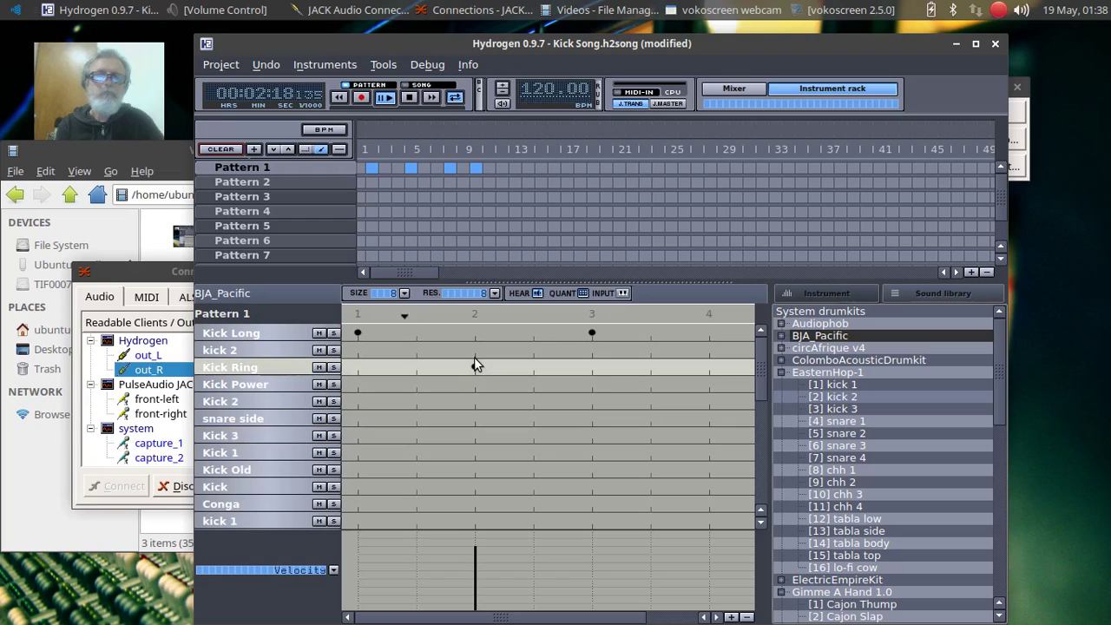
{"action": "left_click", "coordinate": [416, 350]}
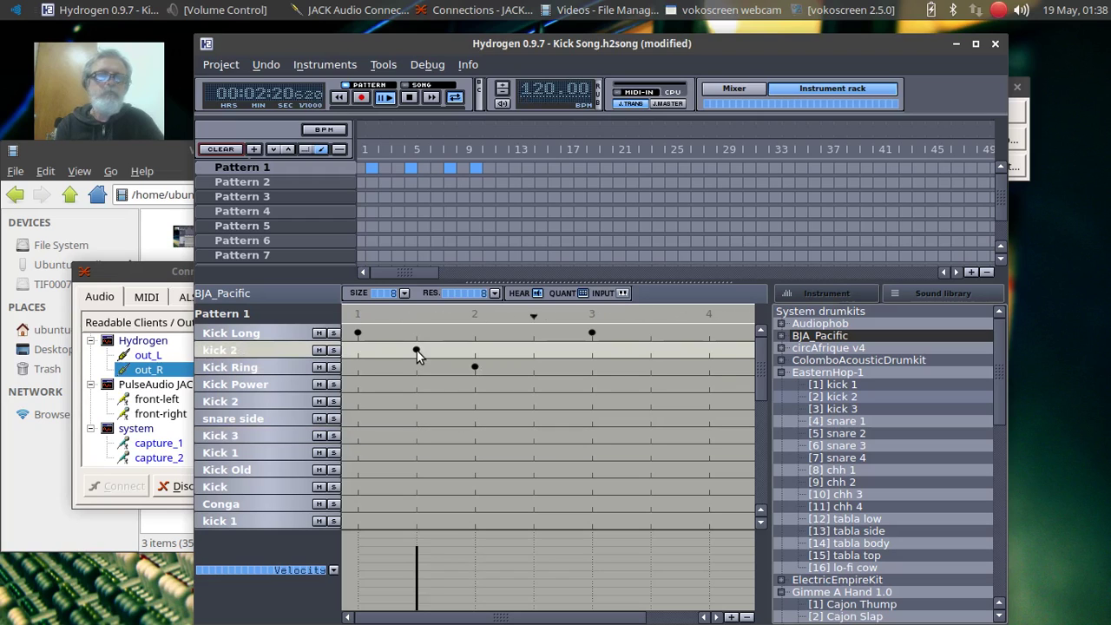
{"action": "left_click", "coordinate": [476, 366]}
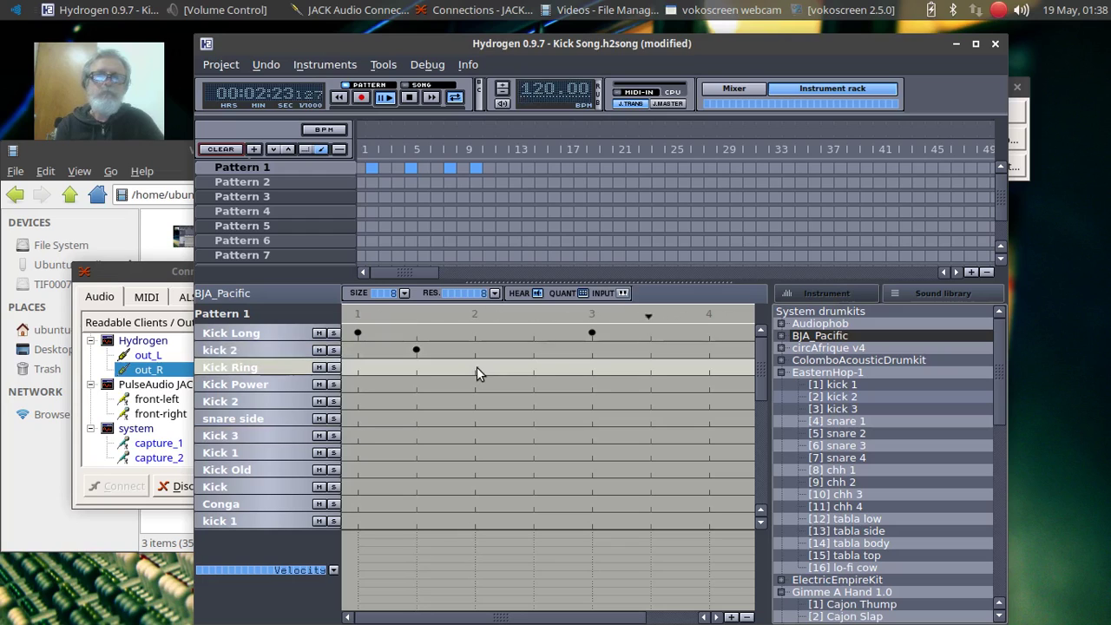
{"action": "left_click", "coordinate": [534, 350]}
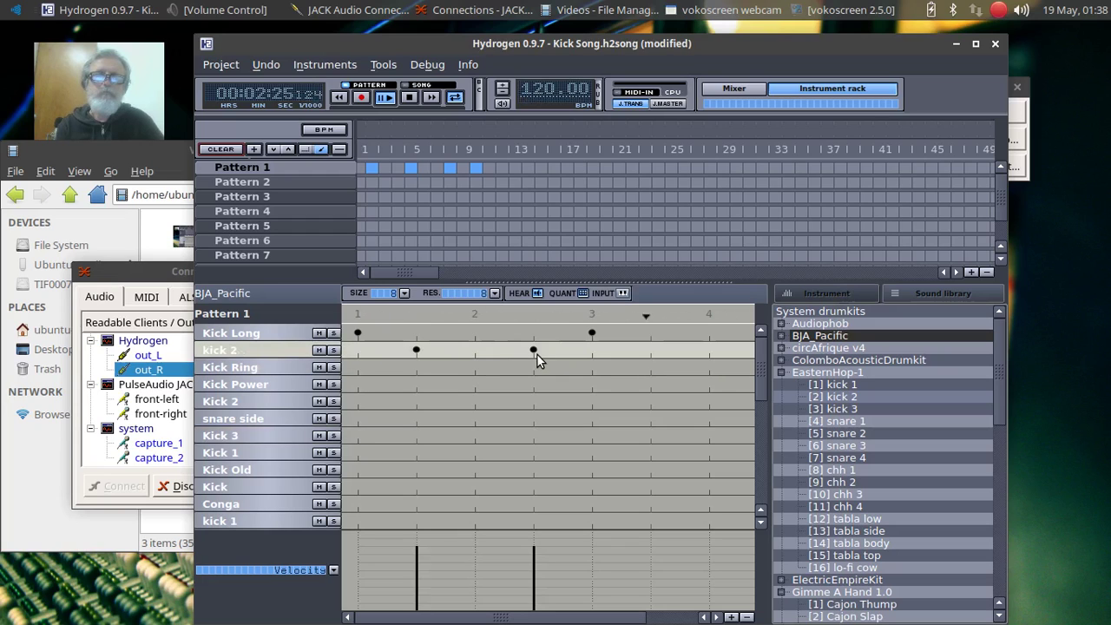
{"action": "left_click", "coordinate": [418, 350]}
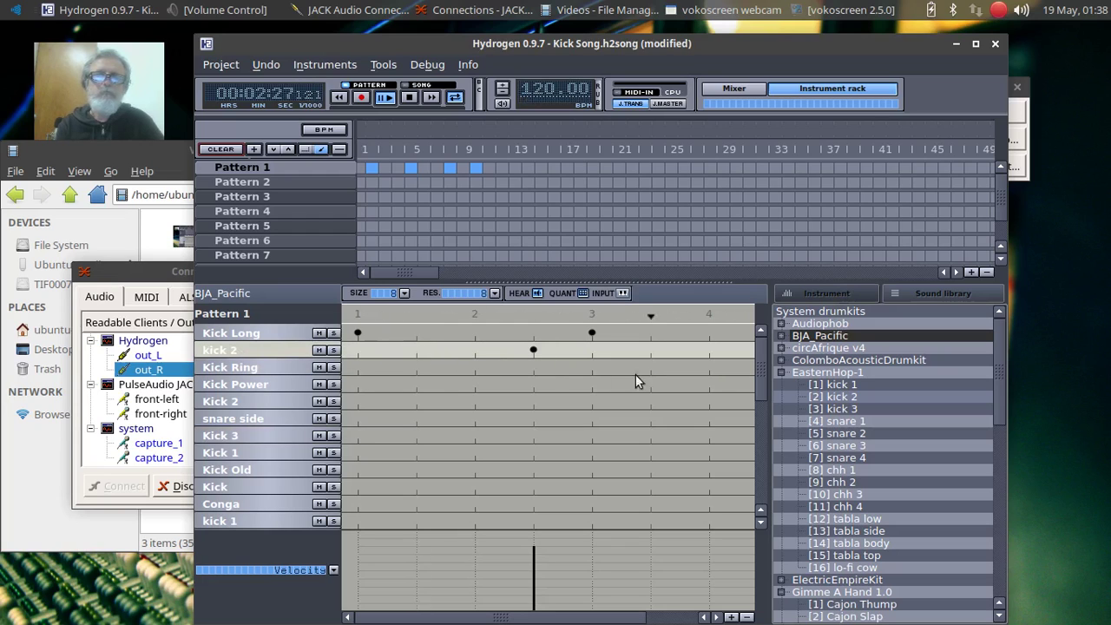
{"action": "left_click", "coordinate": [531, 349]}
Step: Add a Kick Long note halfway between beats 2 and 3 and save the song
{"action": "left_click", "coordinate": [534, 336]}
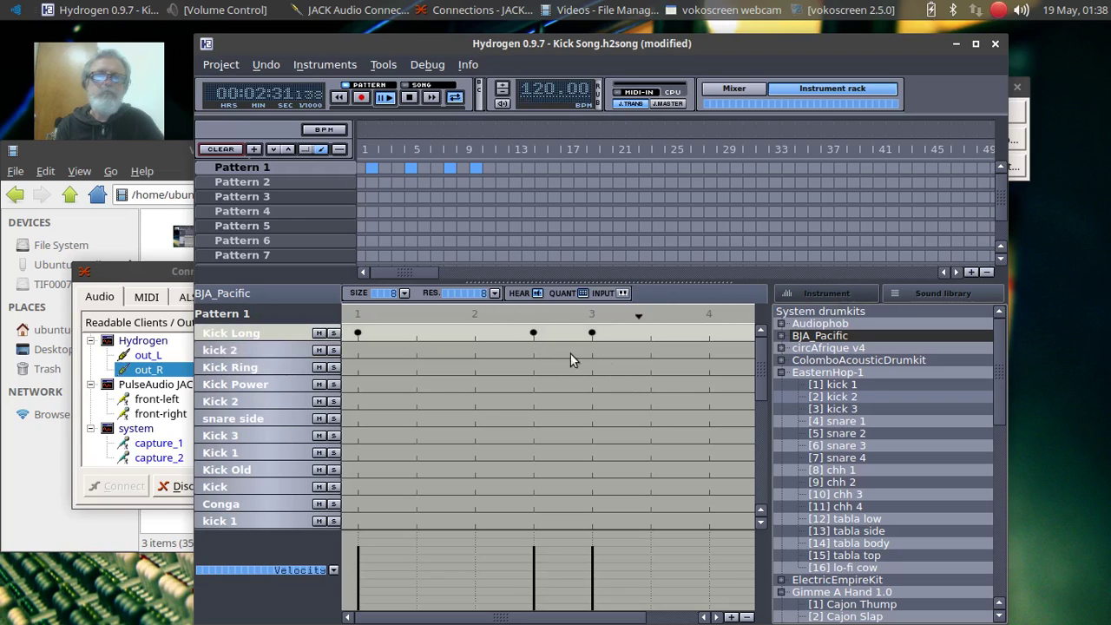
{"action": "scroll", "coordinate": [756, 358], "scroll_direction": "down", "scroll_amount": 3}
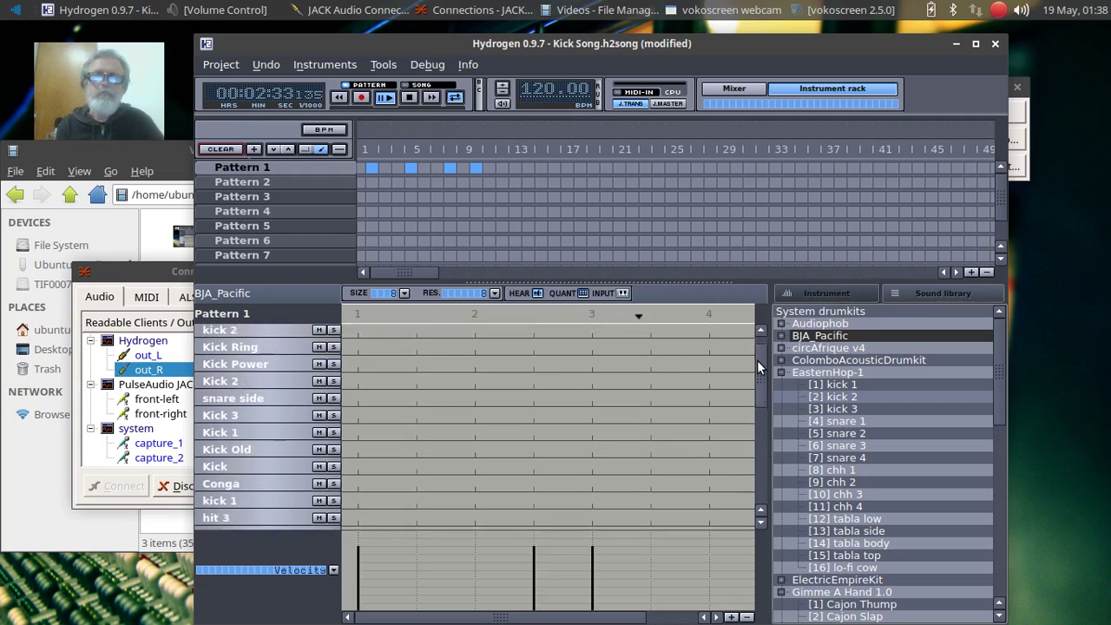
{"action": "scroll", "coordinate": [757, 347], "scroll_direction": "up", "scroll_amount": 3}
{"action": "key", "text": "ctrl+s"}
Step: Try a Tom Hi note on beat 4 and a Pedal HH note halfway between beats 3 and 4
{"action": "left_click_drag", "start_coordinate": [757, 351], "coordinate": [708, 440]}
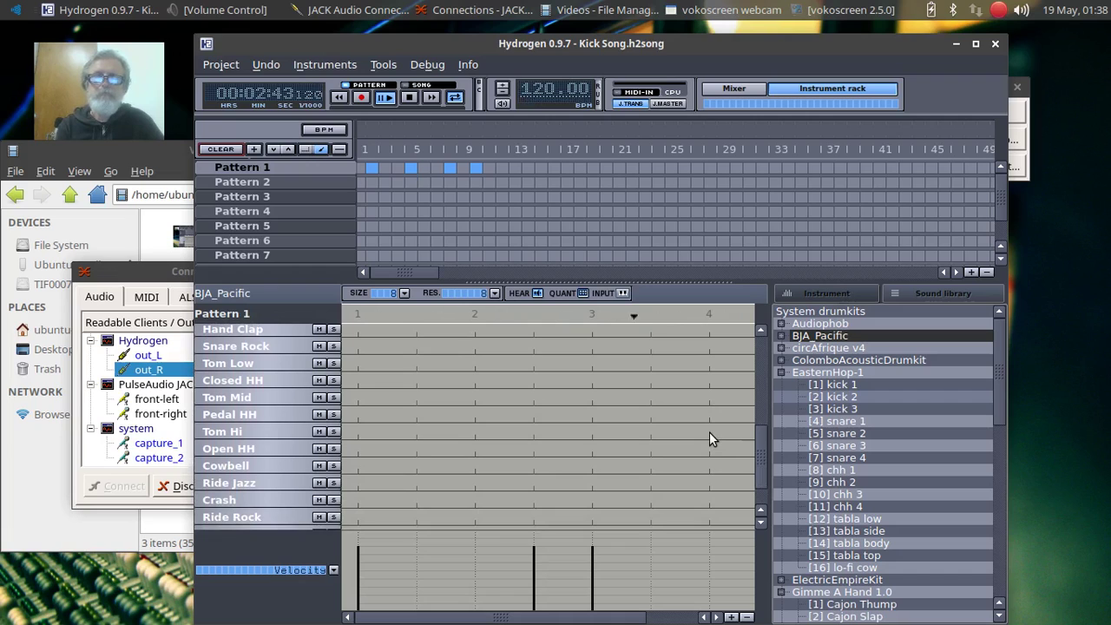
{"action": "left_click", "coordinate": [709, 431]}
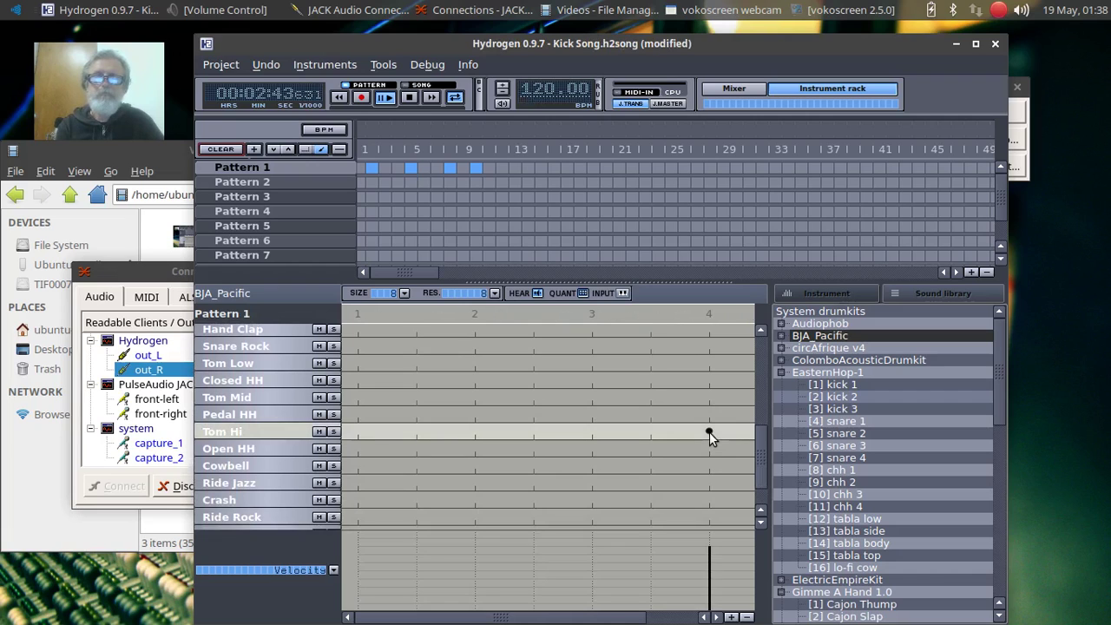
{"action": "left_click", "coordinate": [649, 414]}
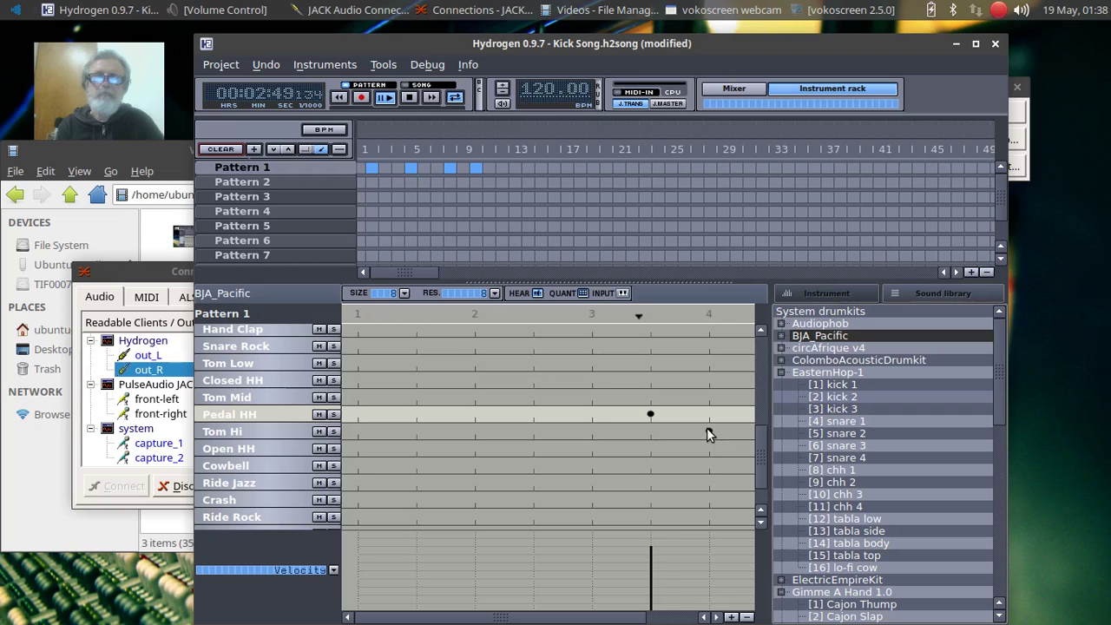
{"action": "left_click", "coordinate": [707, 432]}
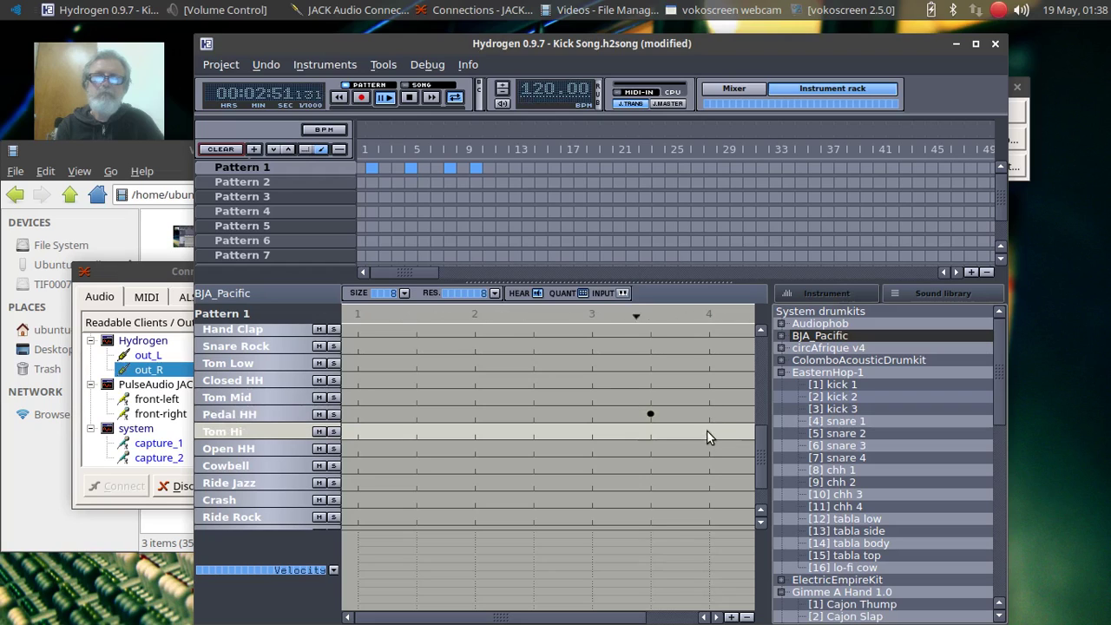
Step: Try Tom Mid and Ride Jazz notes on beat 4 and a Ride Jazz note on beat 3
{"action": "left_click", "coordinate": [707, 397]}
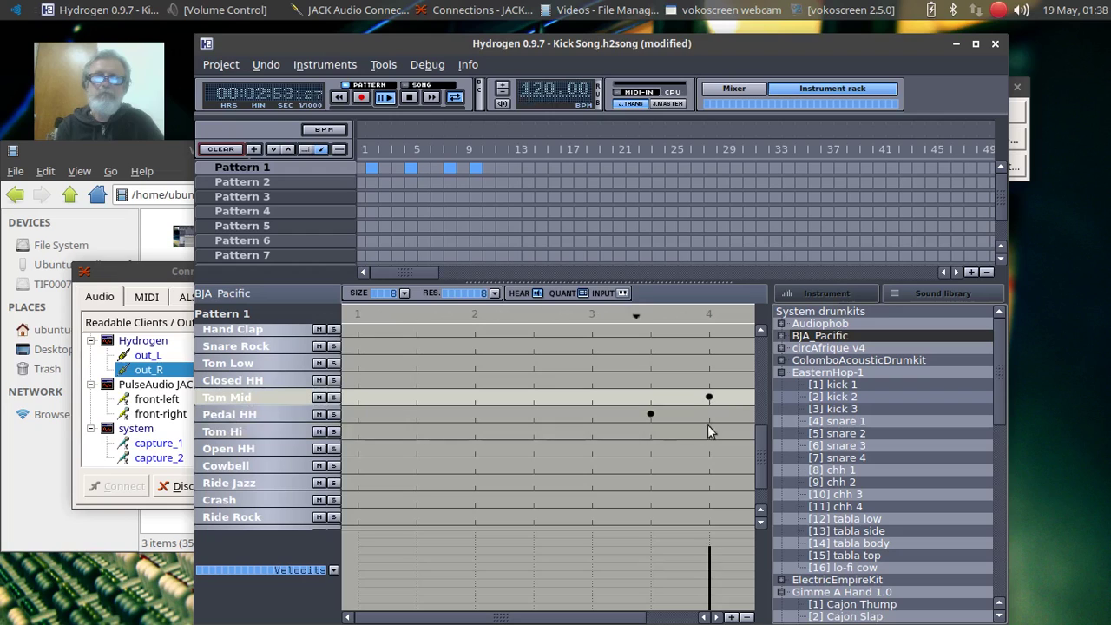
{"action": "left_click", "coordinate": [707, 476]}
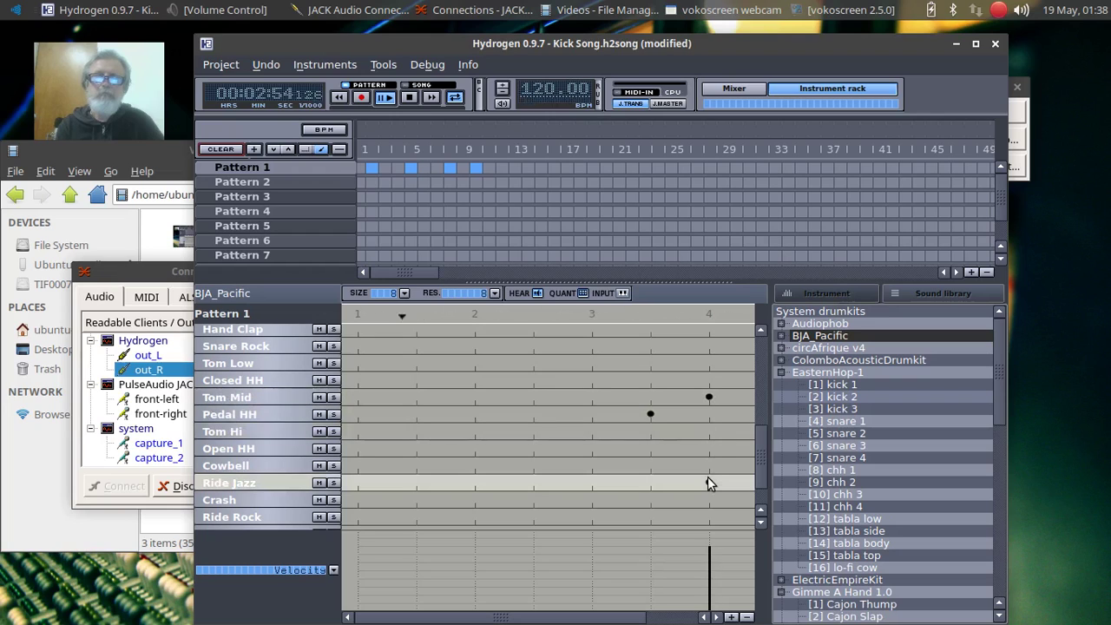
{"action": "left_click", "coordinate": [708, 394]}
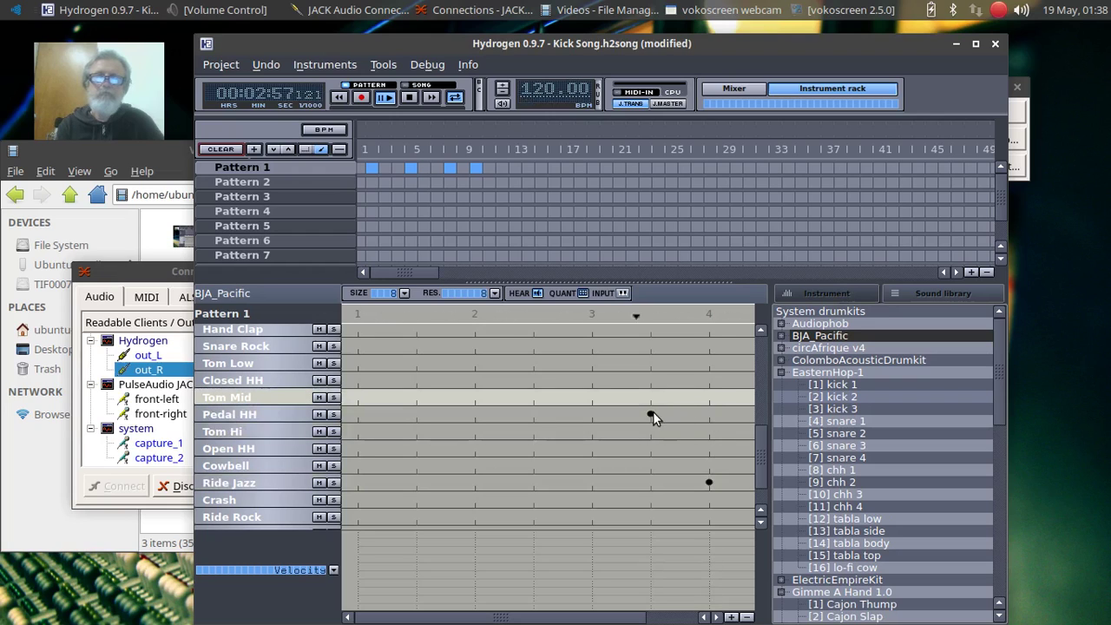
{"action": "left_click", "coordinate": [708, 483]}
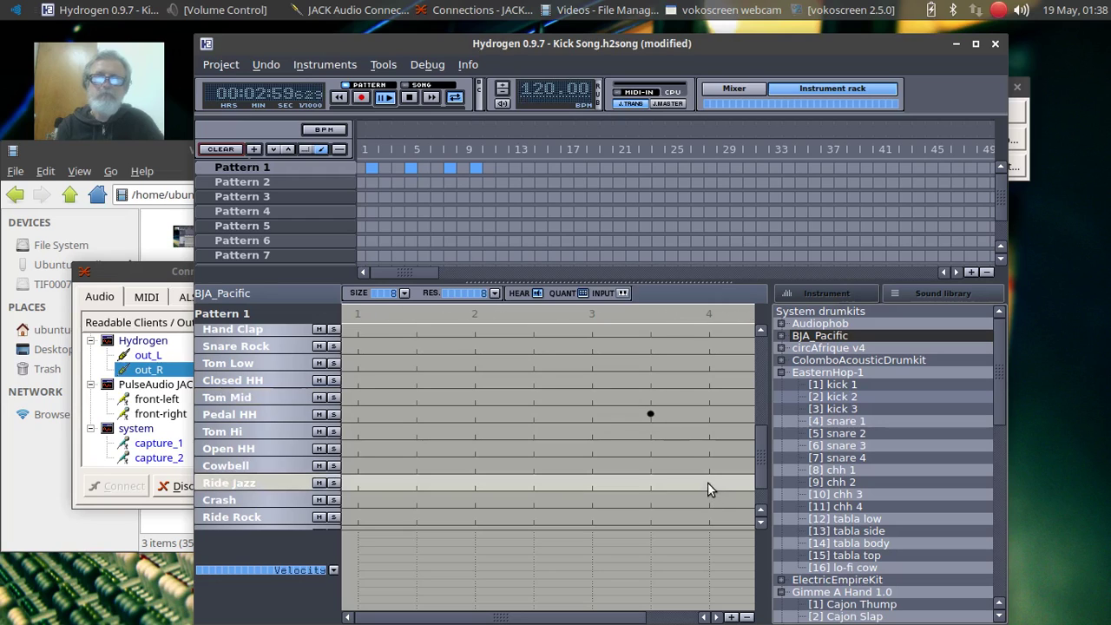
{"action": "left_click", "coordinate": [590, 483]}
{"action": "left_click", "coordinate": [591, 482]}
Step: Add a Cajon Thump note on beat 4 and BassDrum notes on beat 3, between beats 2 and 3, and between beats 1 and 2
{"action": "scroll", "coordinate": [756, 461], "scroll_direction": "down", "scroll_amount": 1}
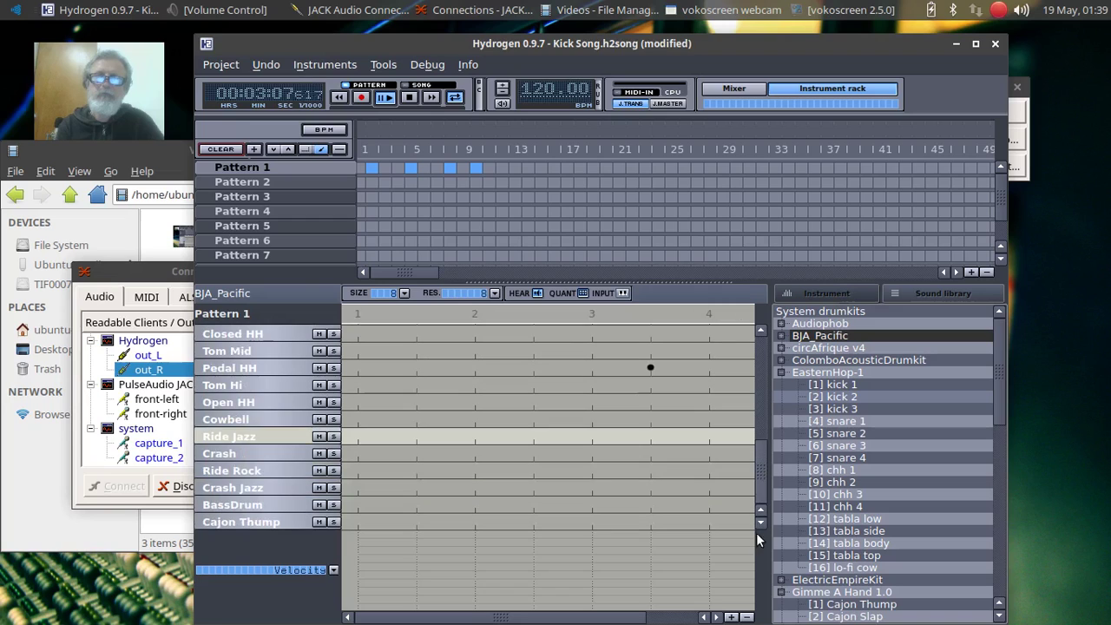
{"action": "left_click", "coordinate": [707, 519]}
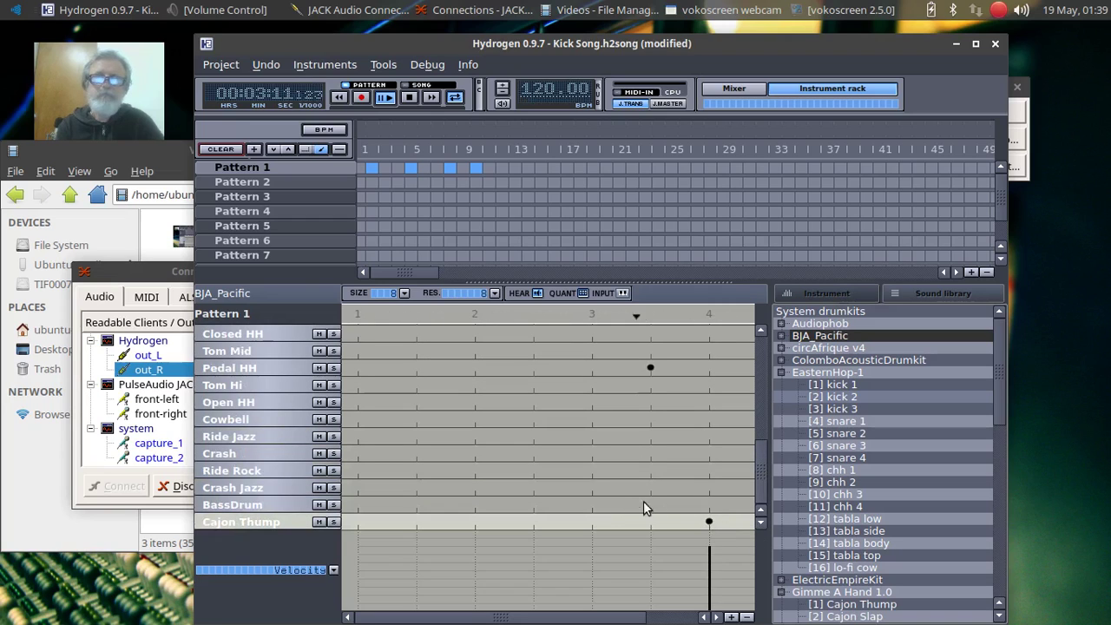
{"action": "left_click", "coordinate": [593, 504]}
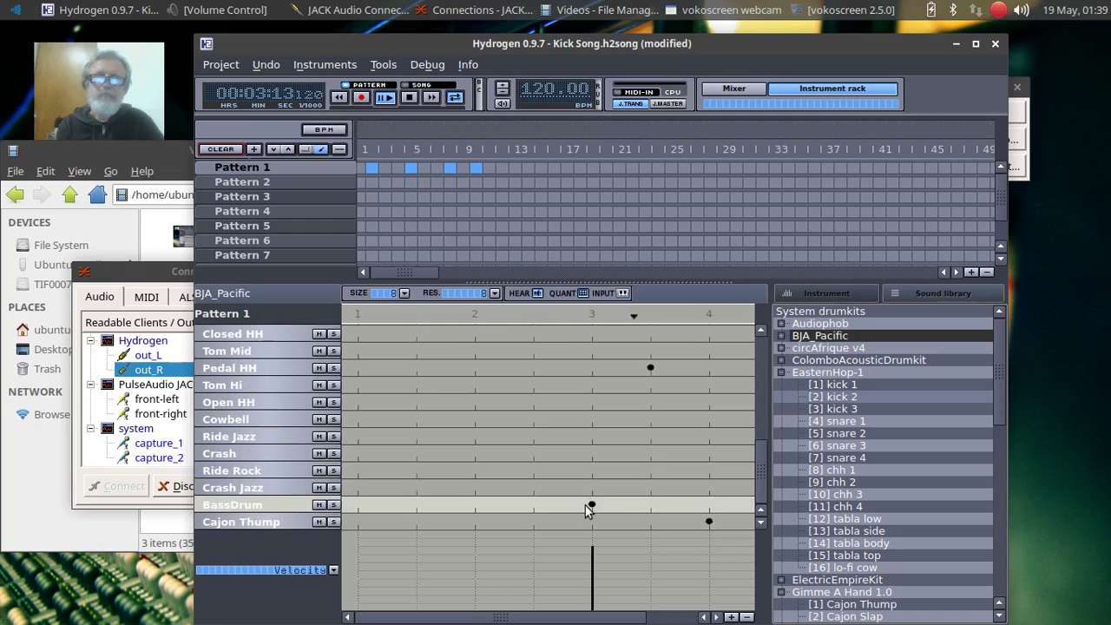
{"action": "left_click", "coordinate": [533, 504]}
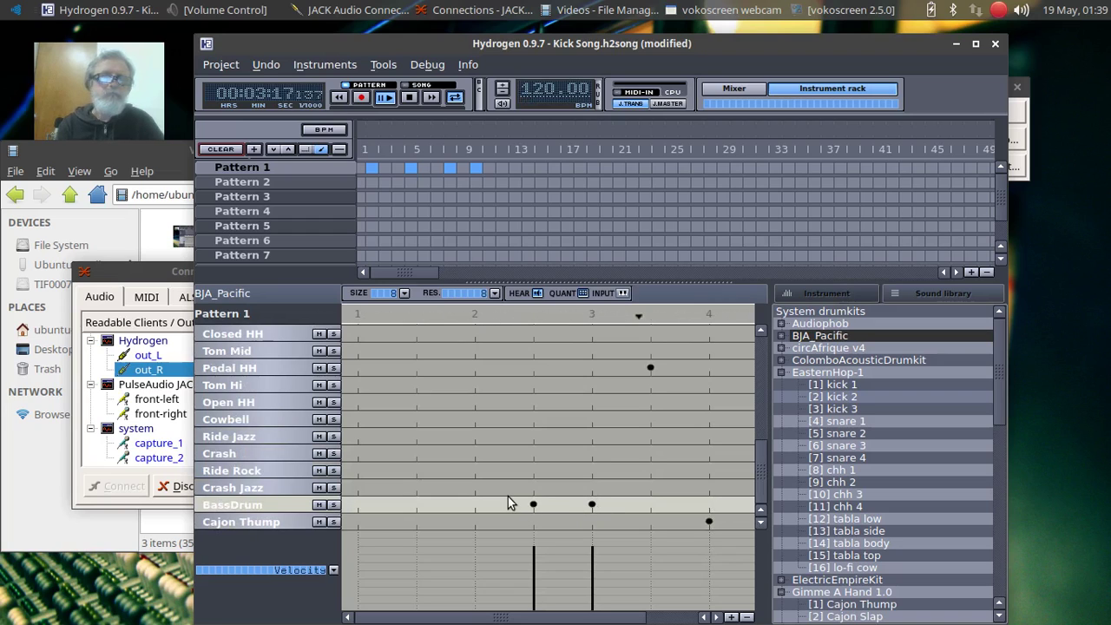
{"action": "left_click", "coordinate": [416, 504]}
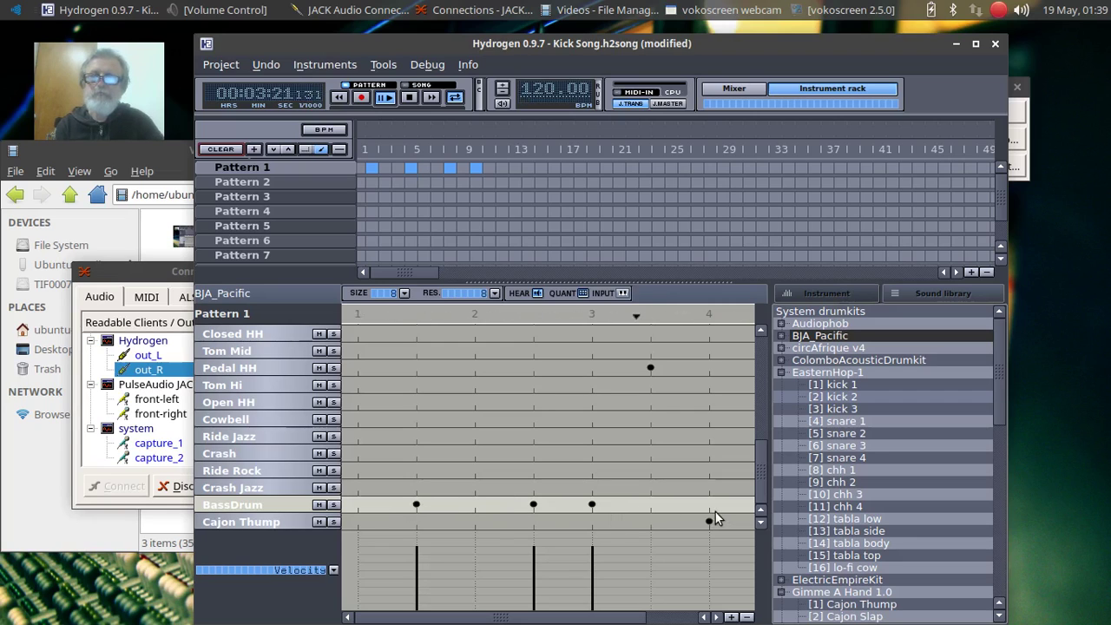
Step: Remove the Pedal HH note halfway between beats 3 and 4 and save the song
{"action": "left_click", "coordinate": [651, 368]}
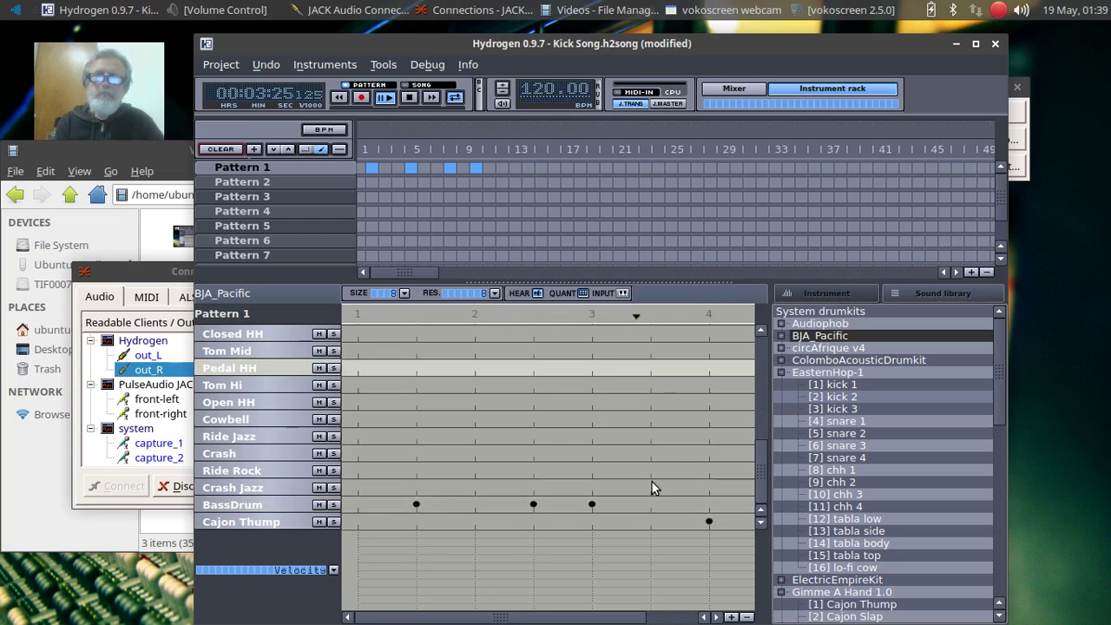
{"action": "left_click", "coordinate": [703, 517]}
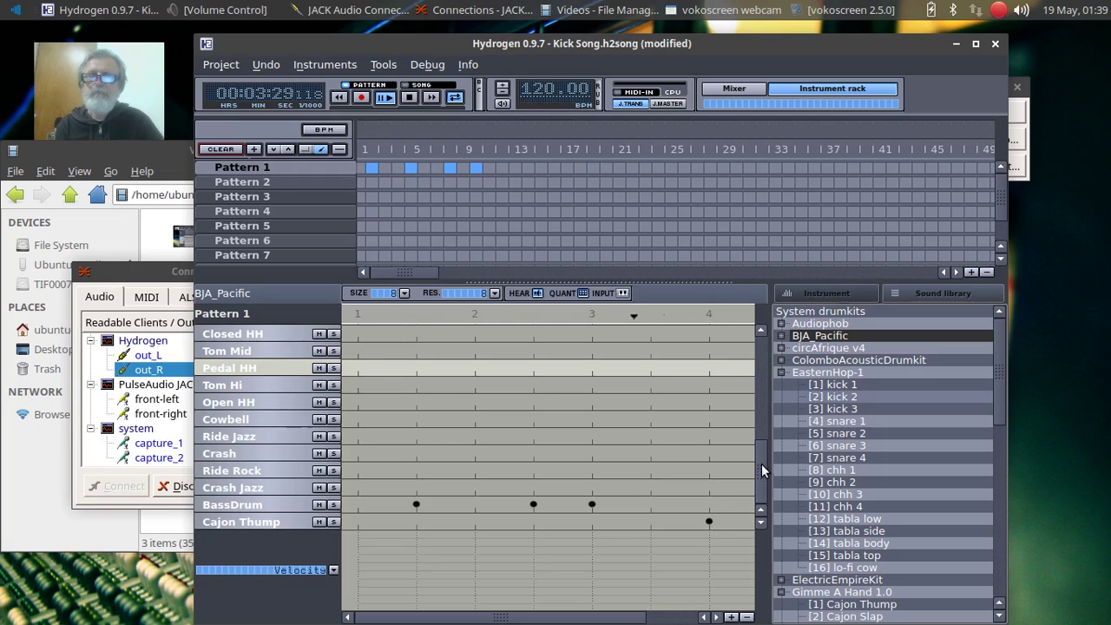
{"action": "left_click_drag", "start_coordinate": [755, 472], "coordinate": [745, 364]}
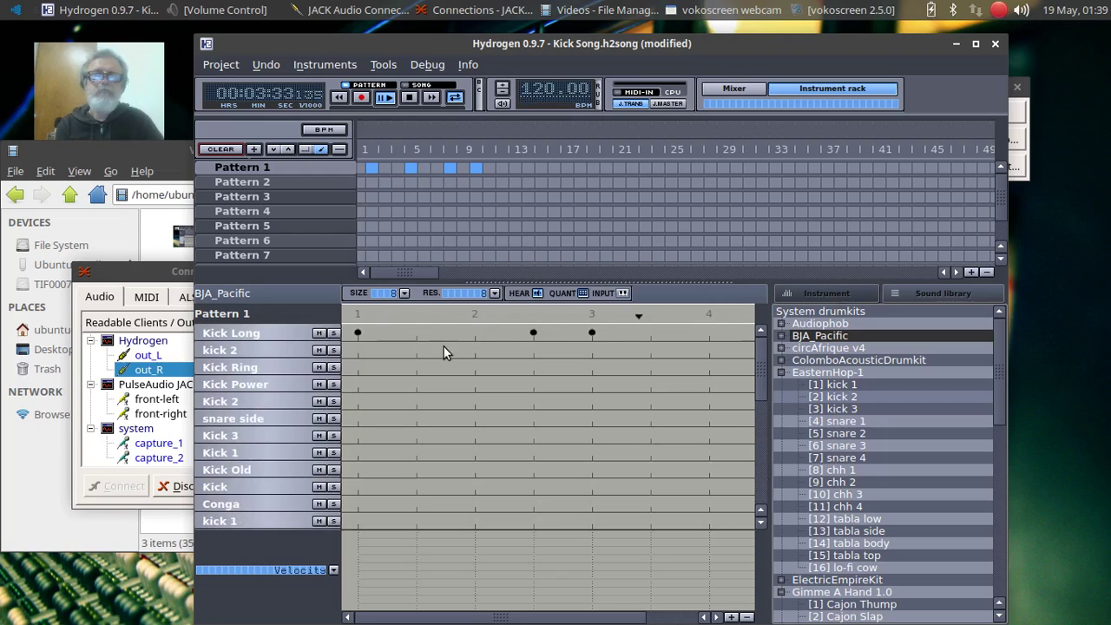
{"action": "key", "text": "ctrl+s"}
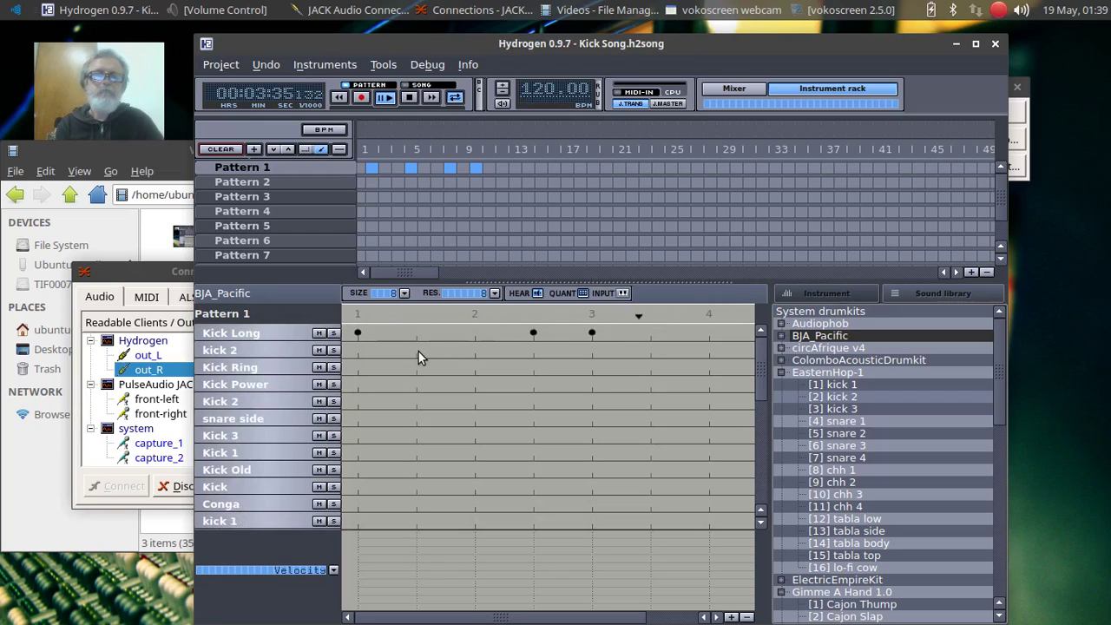
Step: Add a note halfway between beats 3 and 4 on the Kick 2 row below Kick Power and stop playback
{"action": "left_click", "coordinate": [416, 350]}
{"action": "left_click", "coordinate": [417, 351]}
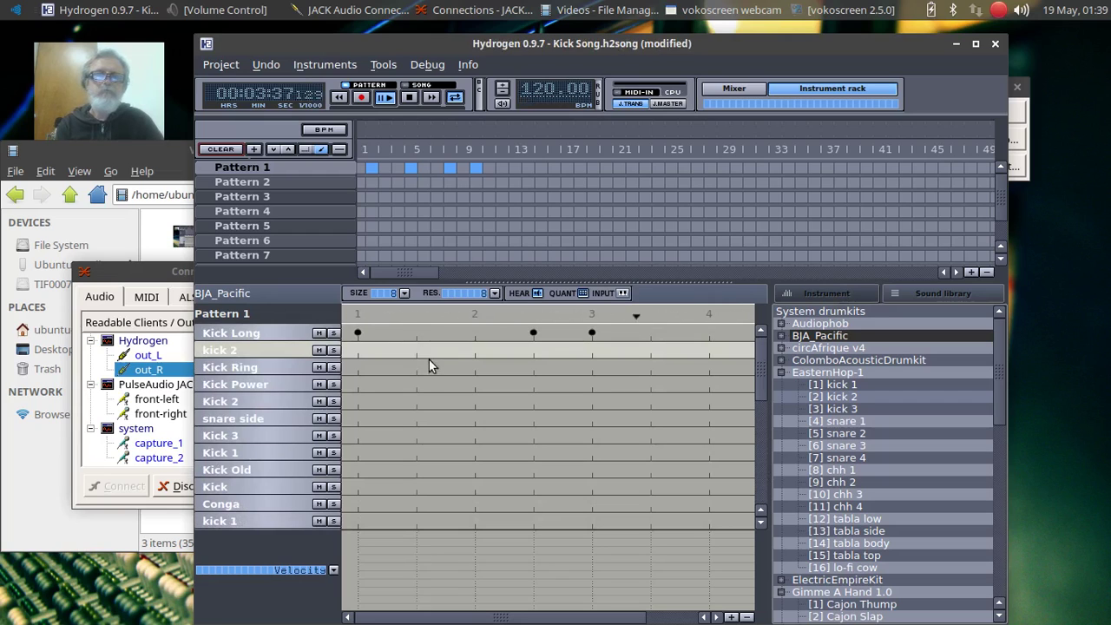
{"action": "left_click", "coordinate": [650, 401]}
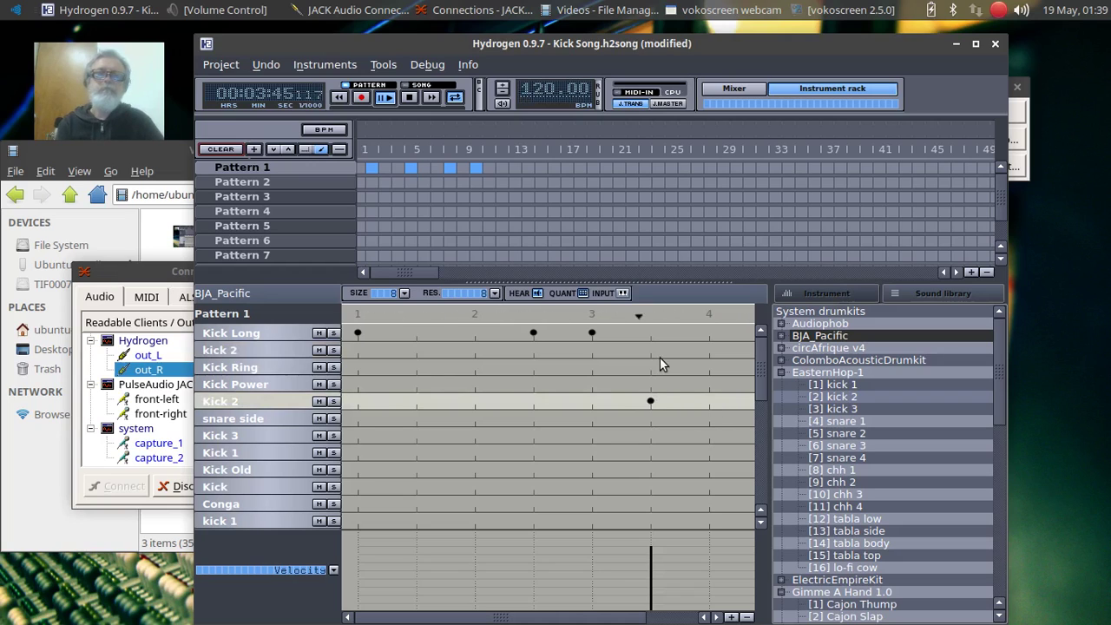
{"action": "left_click", "coordinate": [408, 99]}
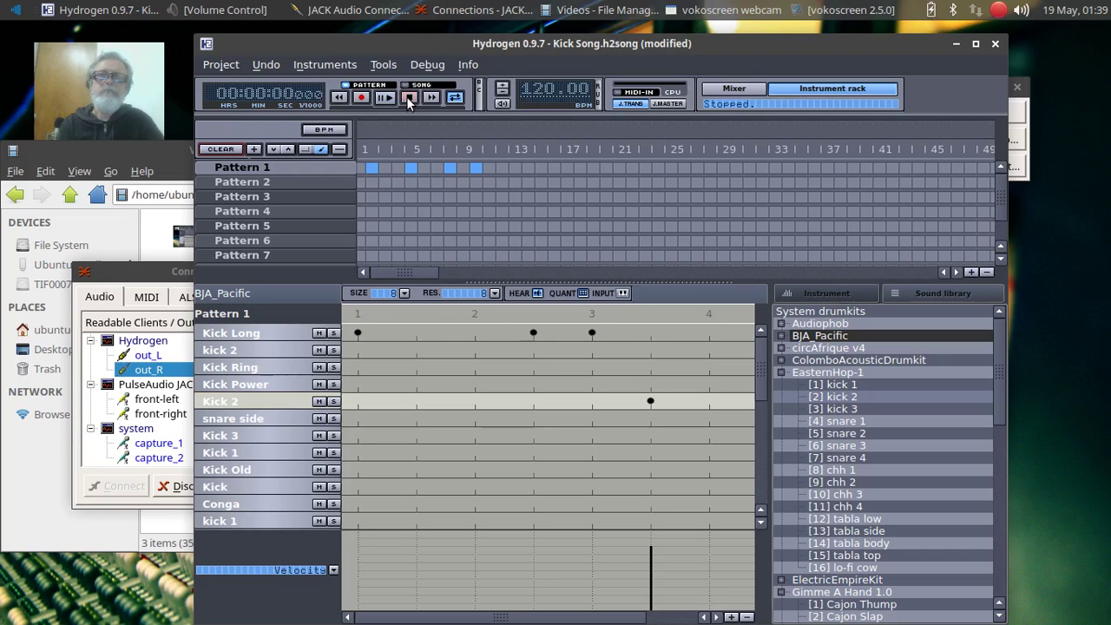
{"action": "right_click", "coordinate": [997, 14]}
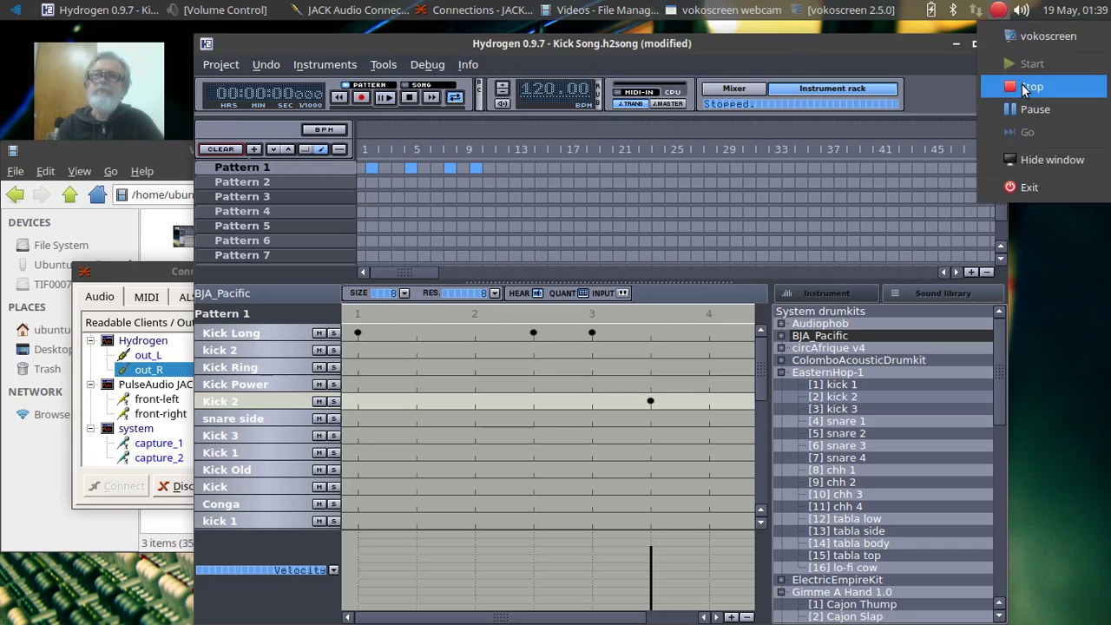